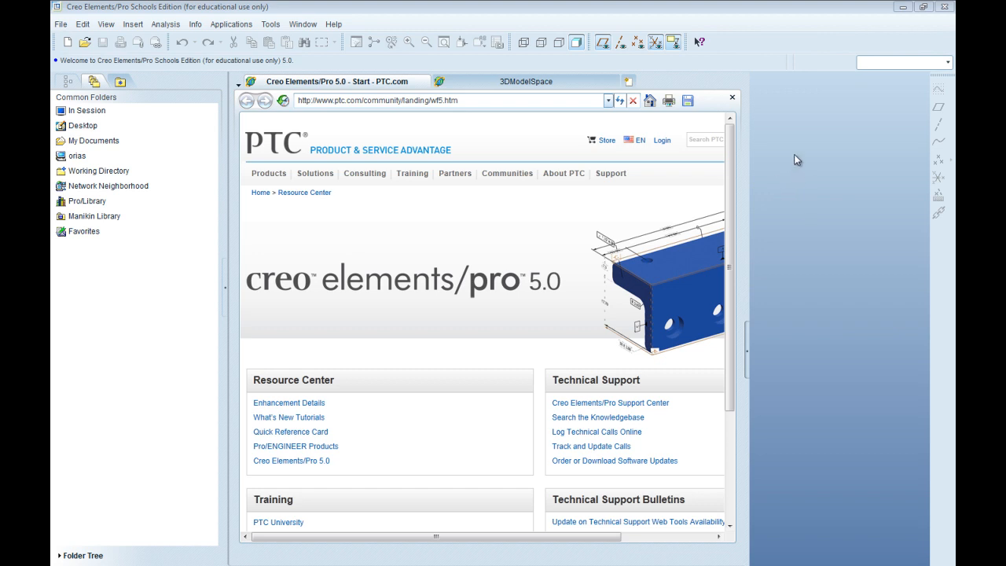
# Step: Create a new solid part named stud_1x1 using the default template
pyautogui.click(67, 43)
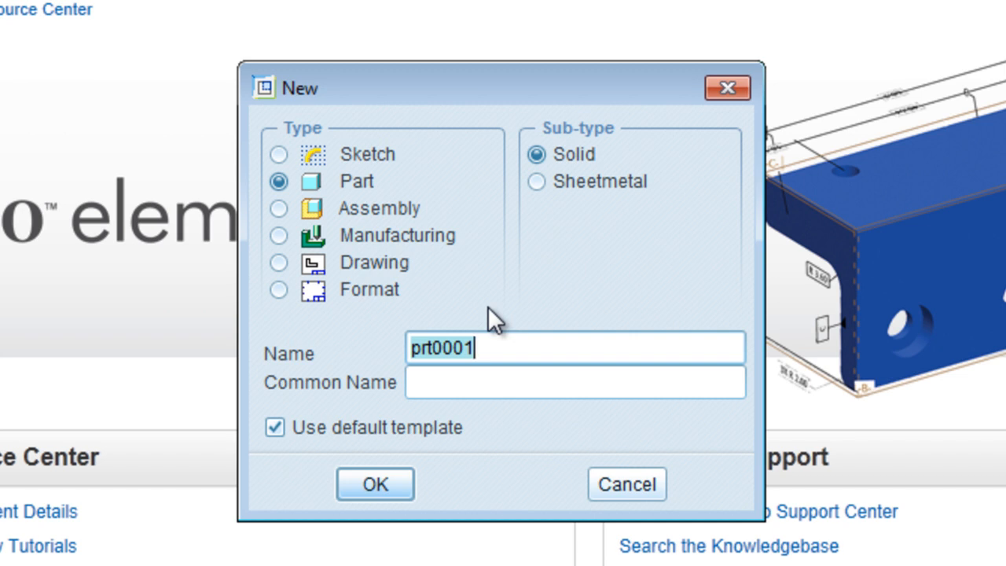
pyautogui.write('stud_1x1')
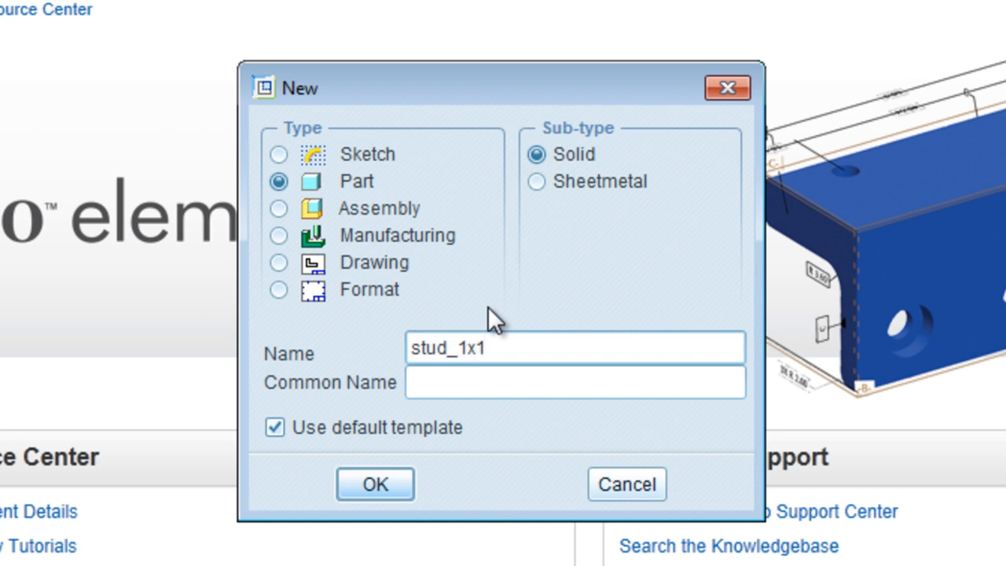
pyautogui.click(370, 484)
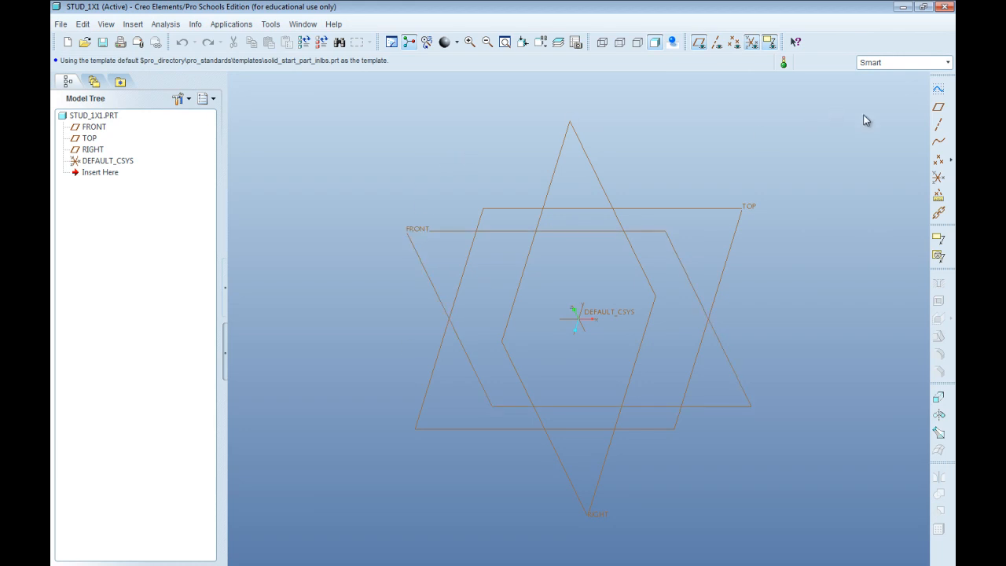
# Step: Start a sketch on the FRONT plane, with the TOP plane as the reference facing Top
pyautogui.click(940, 90)
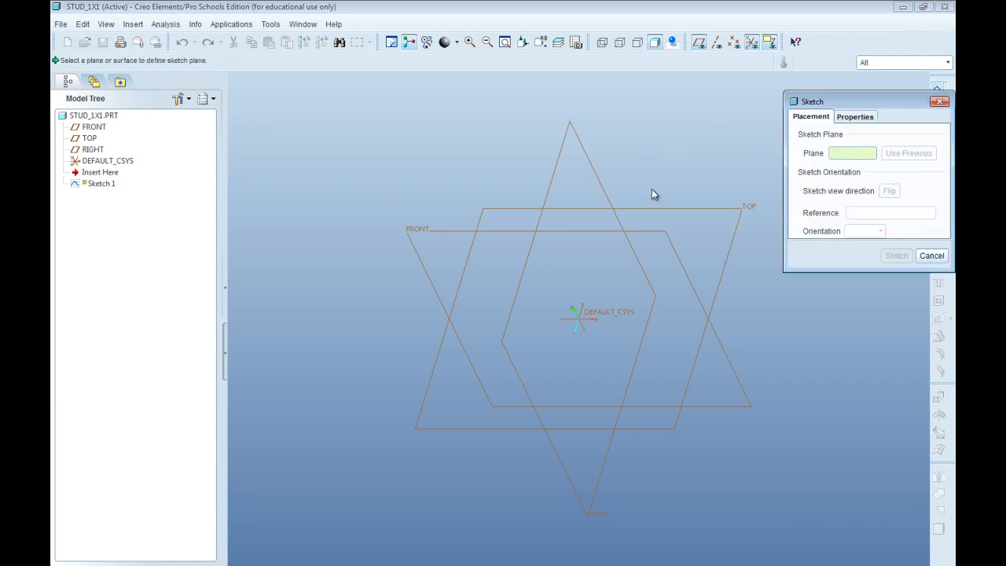
pyautogui.click(667, 234)
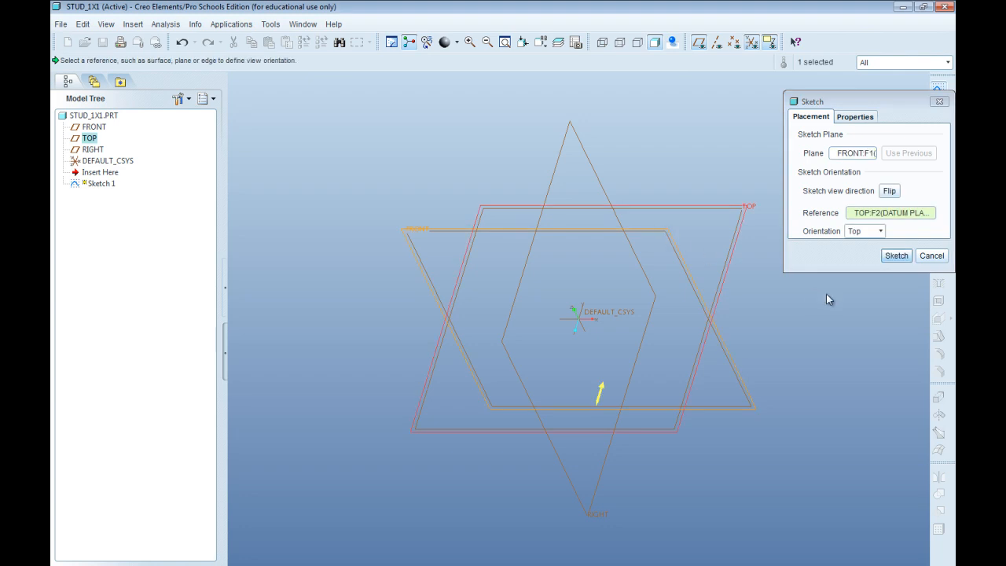
pyautogui.click(896, 255)
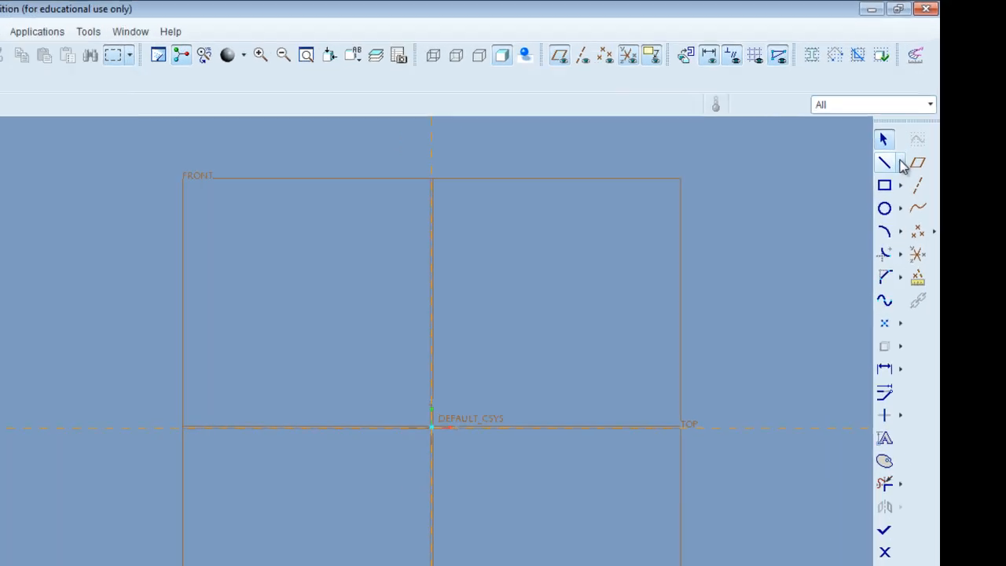
# Step: Add a vertical two-point centerline along the sketch's vertical reference through the origin
pyautogui.click(926, 125)
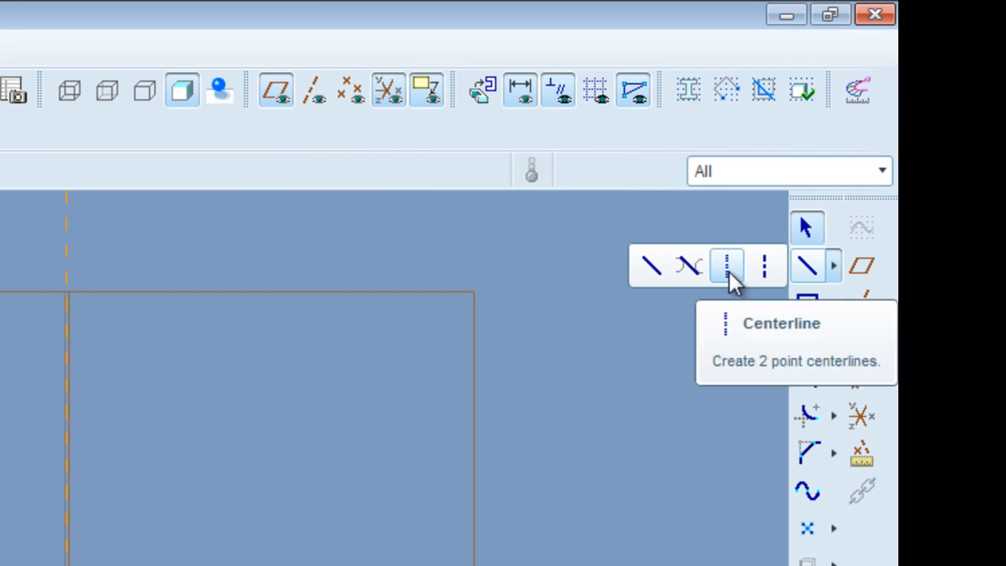
pyautogui.click(728, 270)
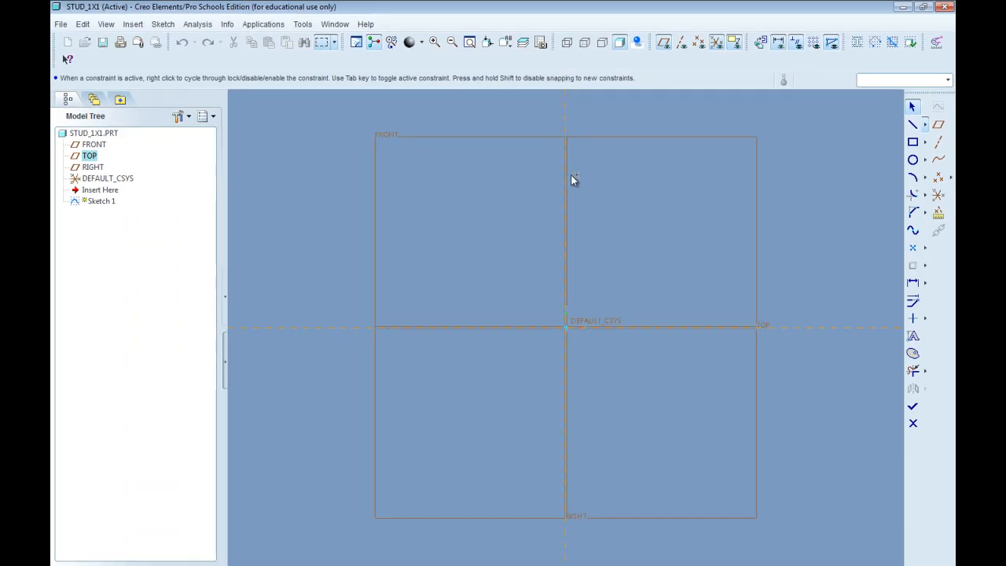
pyautogui.click(567, 175)
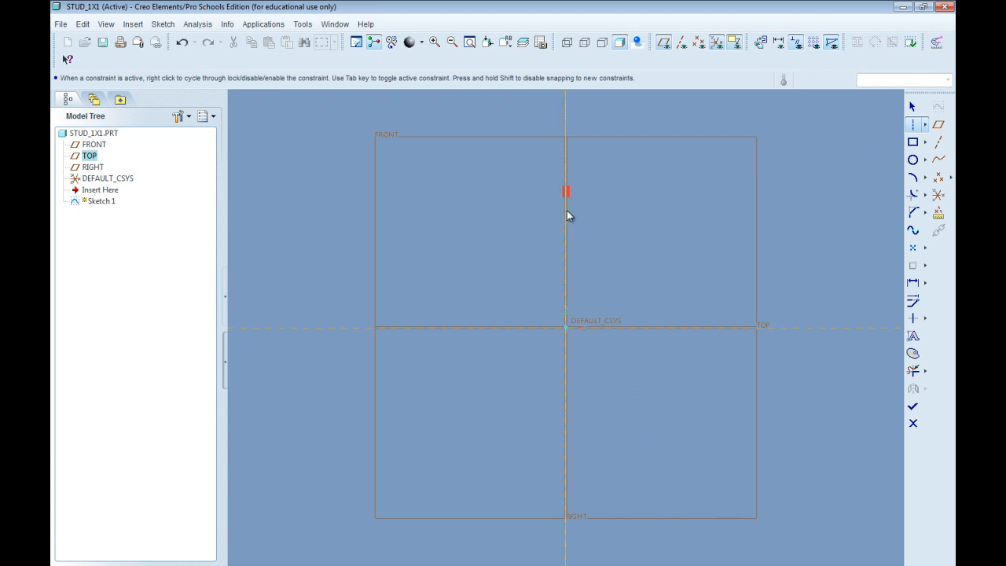
pyautogui.click(567, 211)
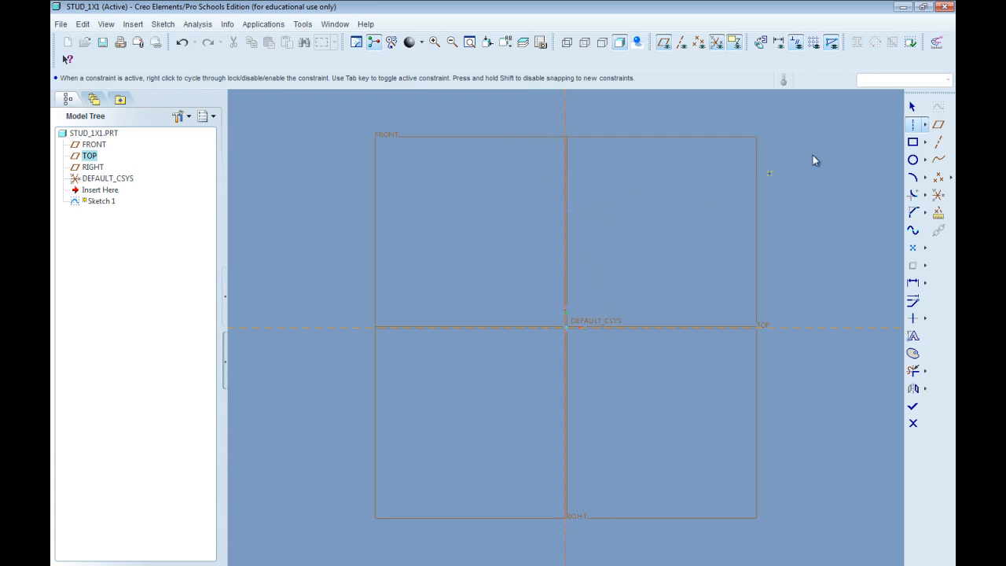
pyautogui.click(912, 107)
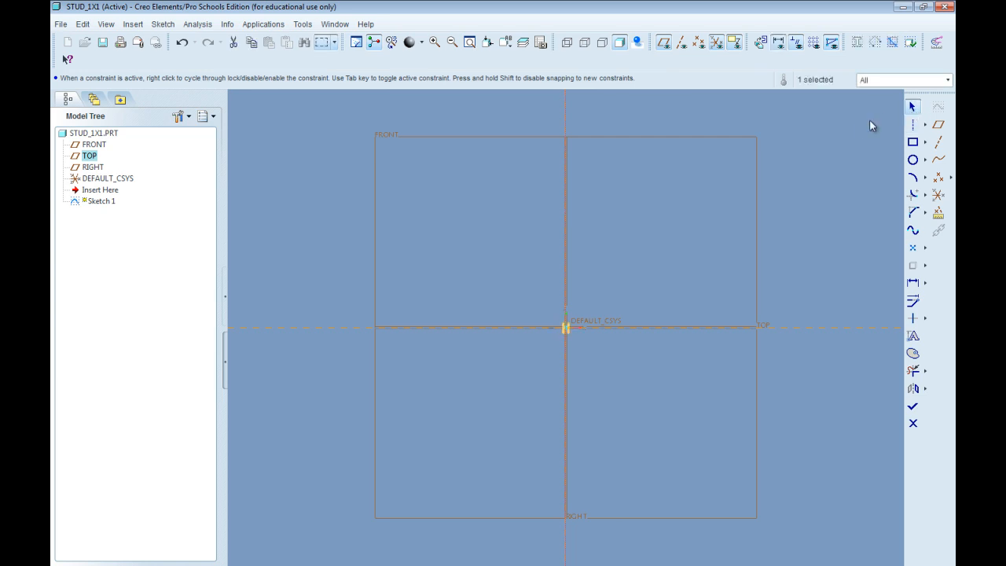
pyautogui.click(638, 210)
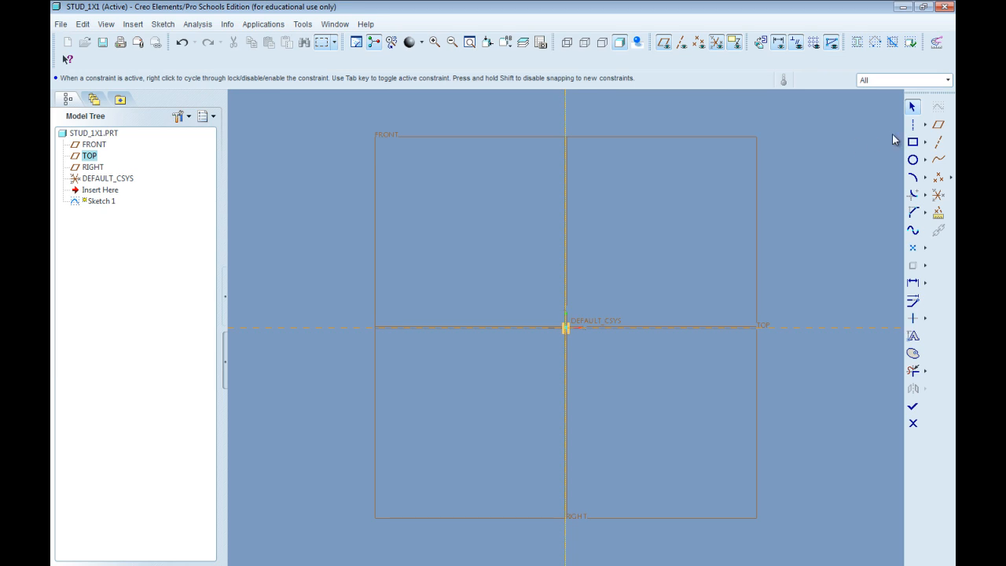
# Step: Sketch a closed, stepped ten-line half-profile left of the centerline, about 180 tall, with its foot on the horizontal reference
pyautogui.click(926, 124)
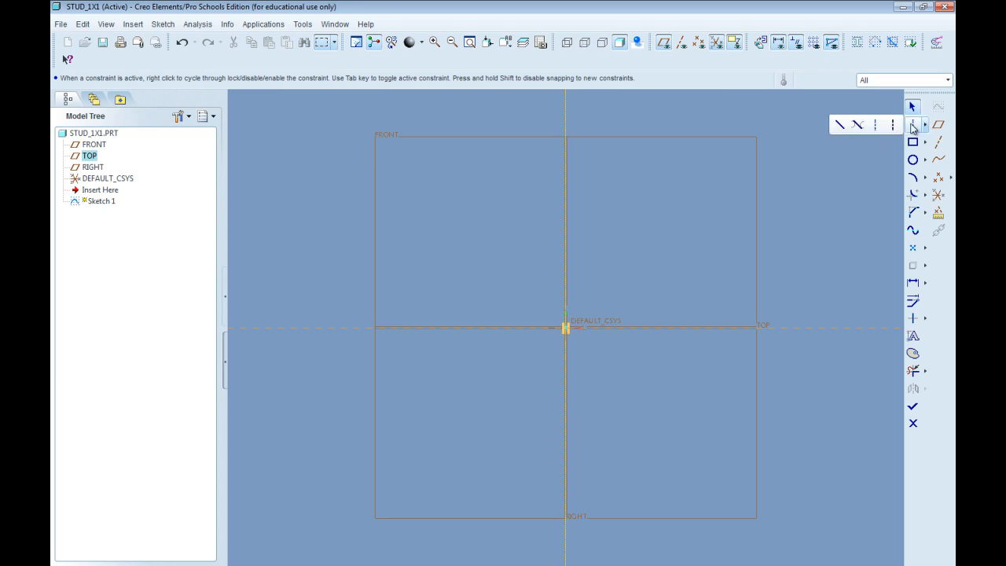
pyautogui.click(840, 125)
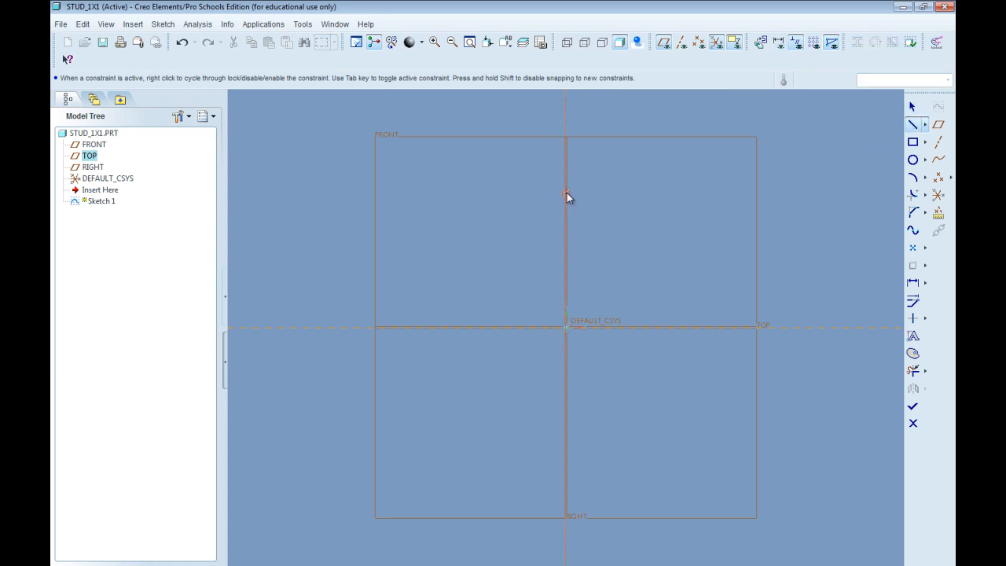
pyautogui.click(514, 195)
pyautogui.click(513, 228)
pyautogui.click(449, 259)
pyautogui.click(464, 259)
pyautogui.click(465, 329)
pyautogui.click(514, 331)
pyautogui.click(518, 263)
pyautogui.click(548, 263)
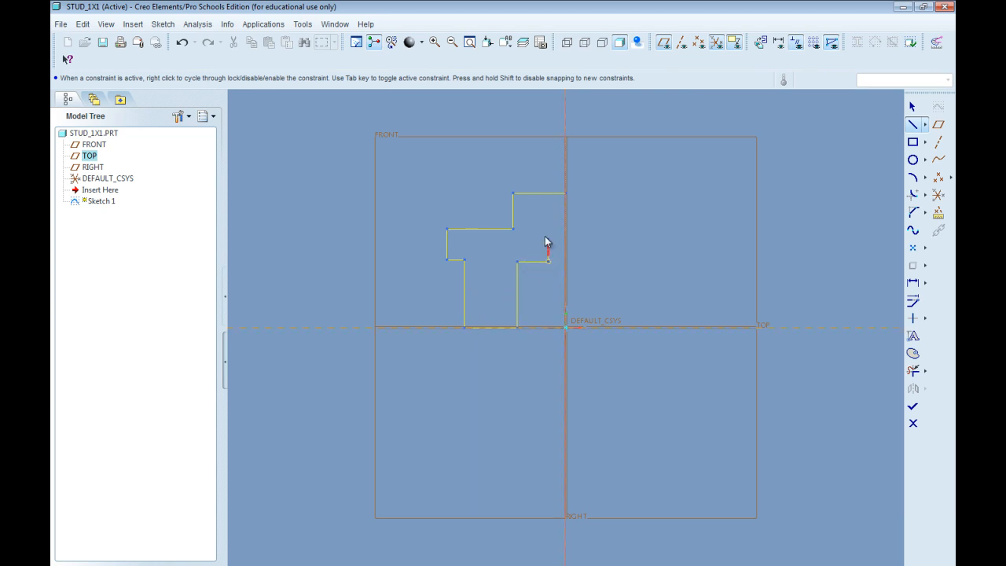
pyautogui.click(548, 227)
pyautogui.click(566, 227)
pyautogui.click(566, 193)
pyautogui.click(913, 108)
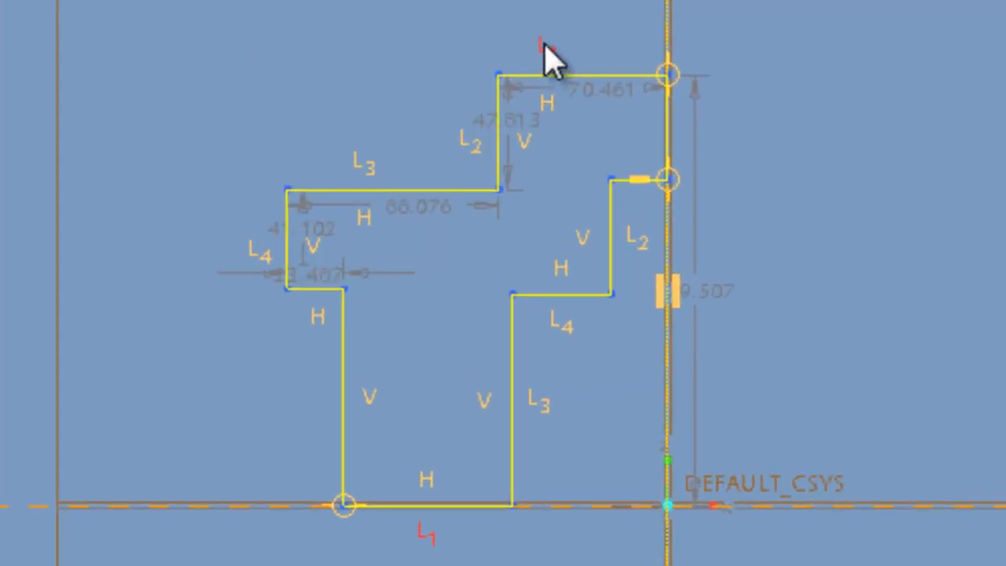
# Step: Delete all four pairs of equal-length constraints from the stepped profile
pyautogui.press('Delete')
pyautogui.click(466, 138)
pyautogui.press('Delete')
pyautogui.click(363, 161)
pyautogui.press('Delete')
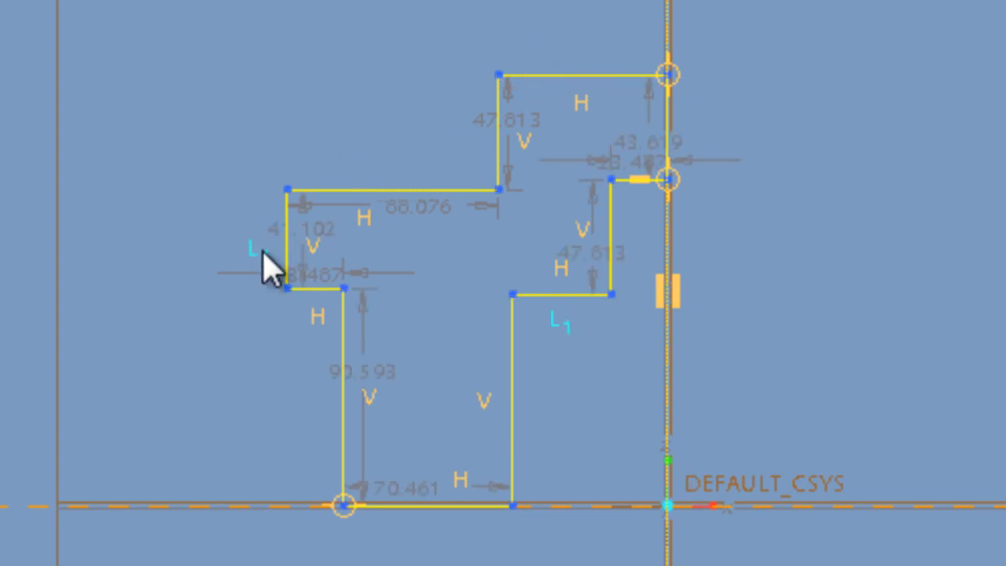
pyautogui.click(250, 252)
pyautogui.press('Delete')
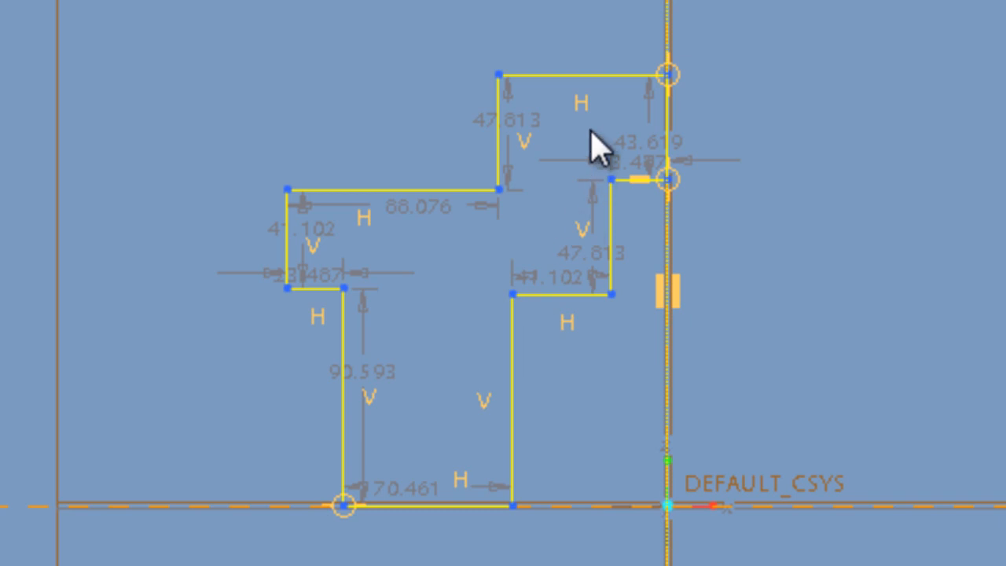
# Step: Reshape the profile by moving its flange edges and upper vertical edge, leaving the flange's upper line about 90.6 long
pyautogui.moveTo(308, 289)
pyautogui.mouseDown()
pyautogui.moveTo(311, 324)
pyautogui.moveTo(299, 289)
pyautogui.mouseUp()
pyautogui.moveTo(287, 252); pyautogui.dragTo(268, 258)
pyautogui.moveTo(499, 131); pyautogui.dragTo(516, 159)
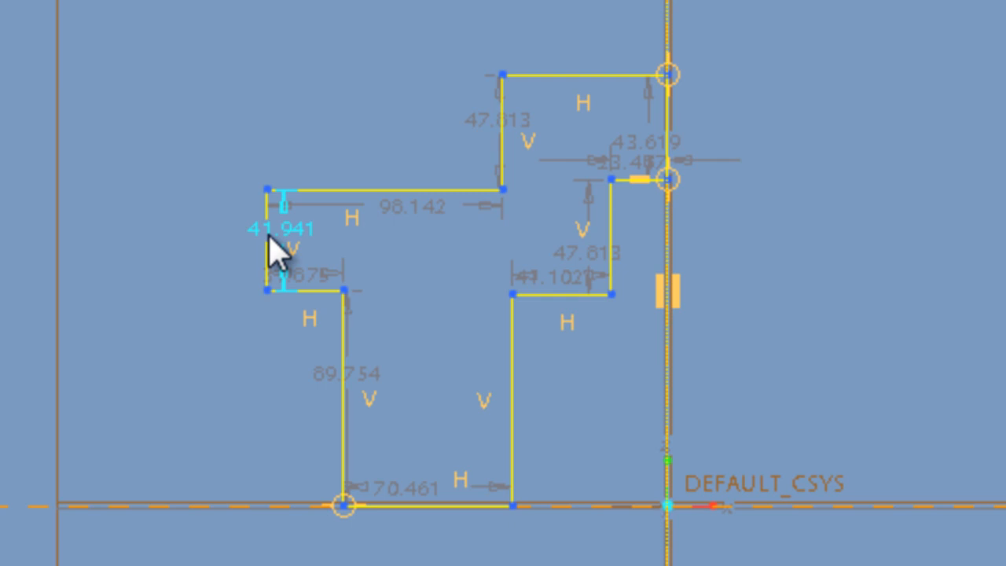
pyautogui.moveTo(265, 265); pyautogui.dragTo(285, 268)
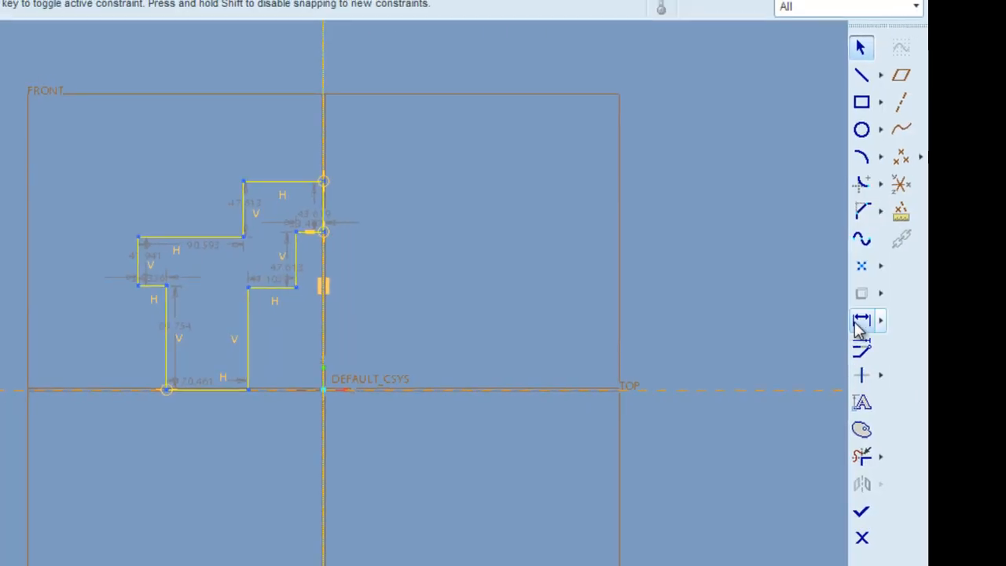
# Step: Dimension the horizontal distance from the upper vertical edge to the centerline, accepting the measured value
pyautogui.click(859, 326)
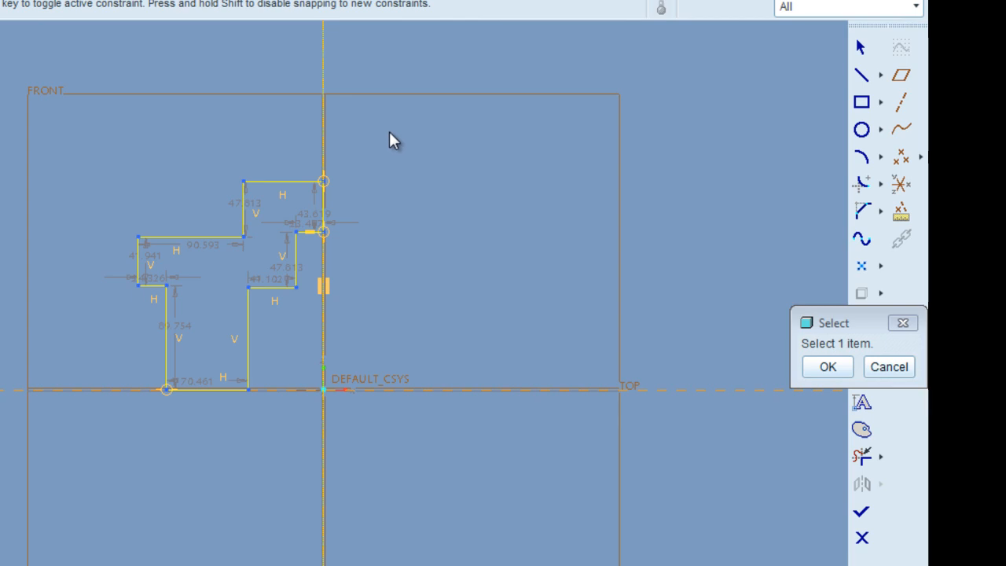
pyautogui.click(245, 202)
pyautogui.click(324, 117)
pyautogui.middleClick(288, 136)
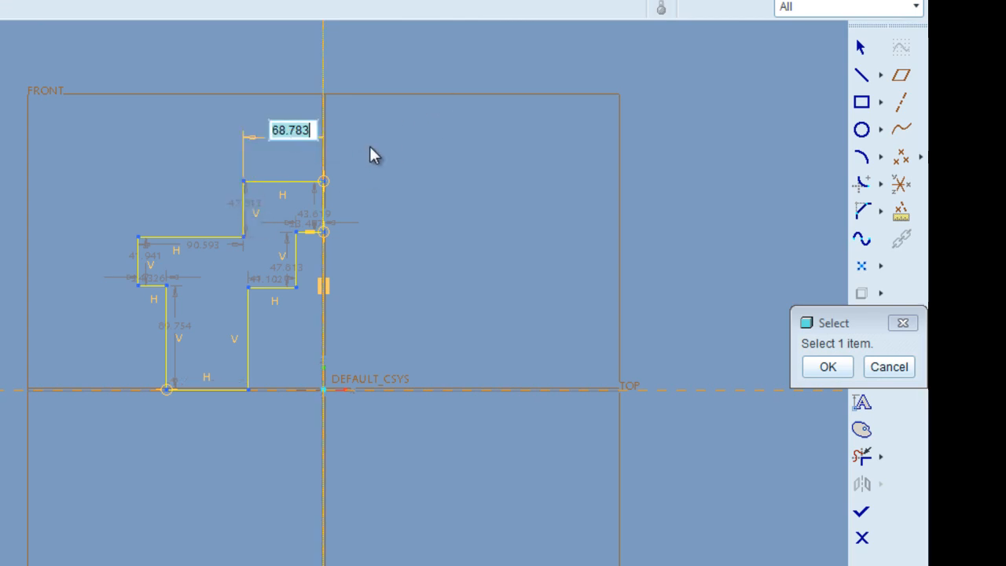
pyautogui.press('Return')
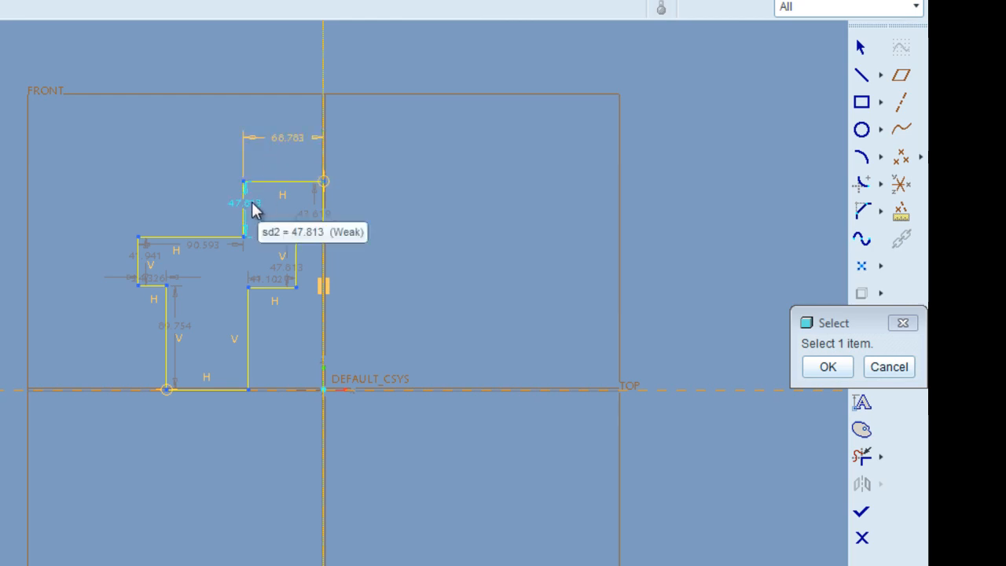
pyautogui.scroll(-2, 350, 150)
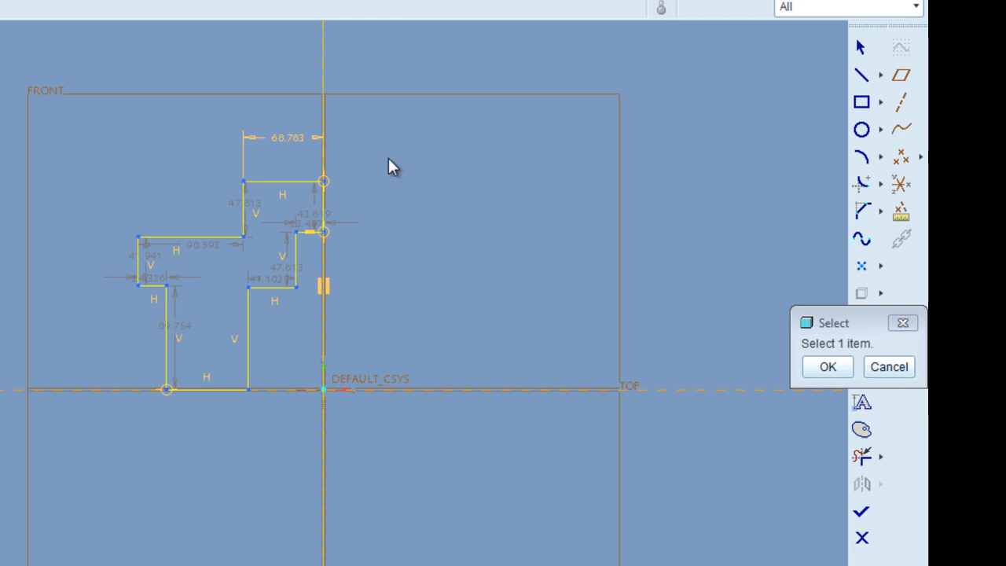
pyautogui.click(243, 200)
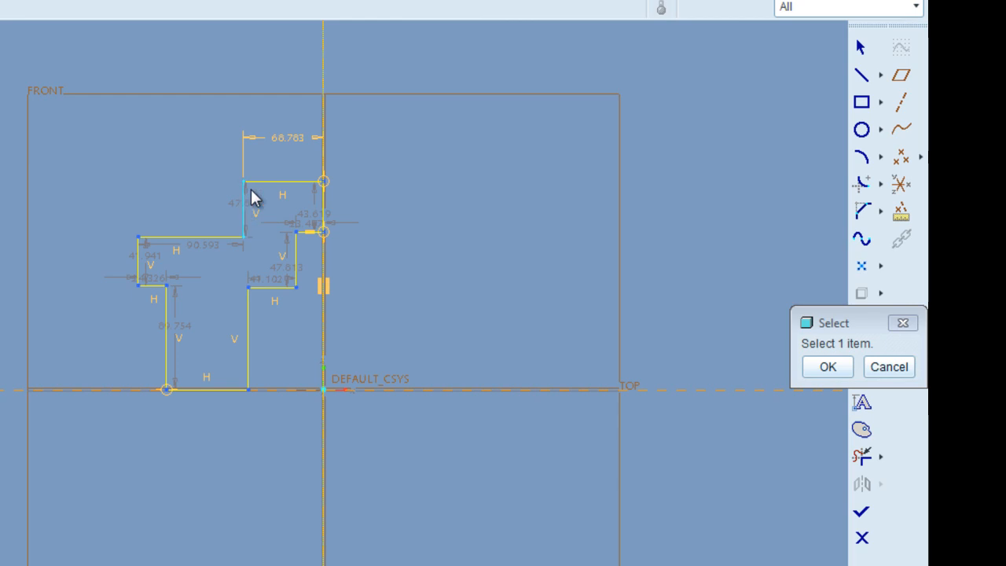
pyautogui.click(327, 83)
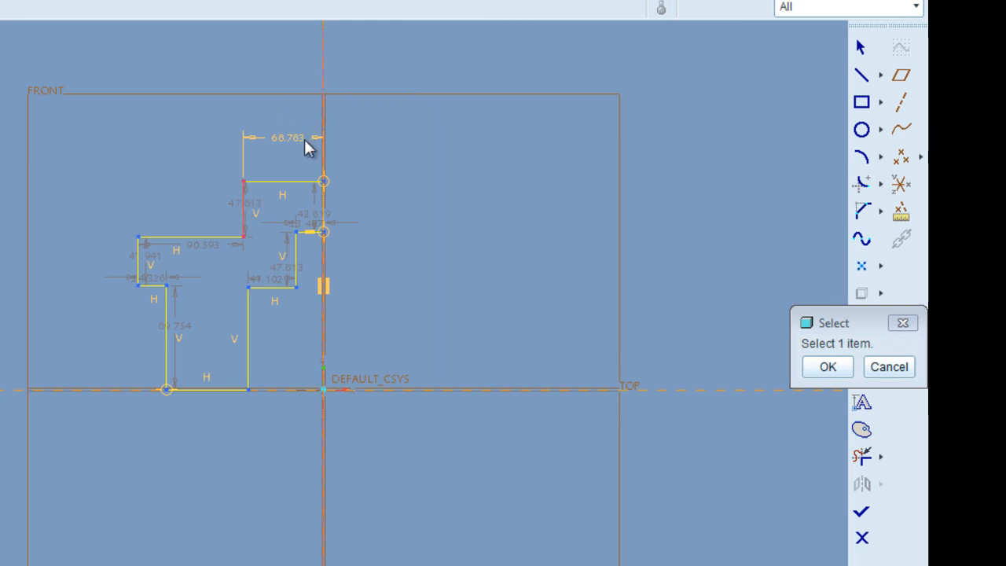
pyautogui.click(243, 200)
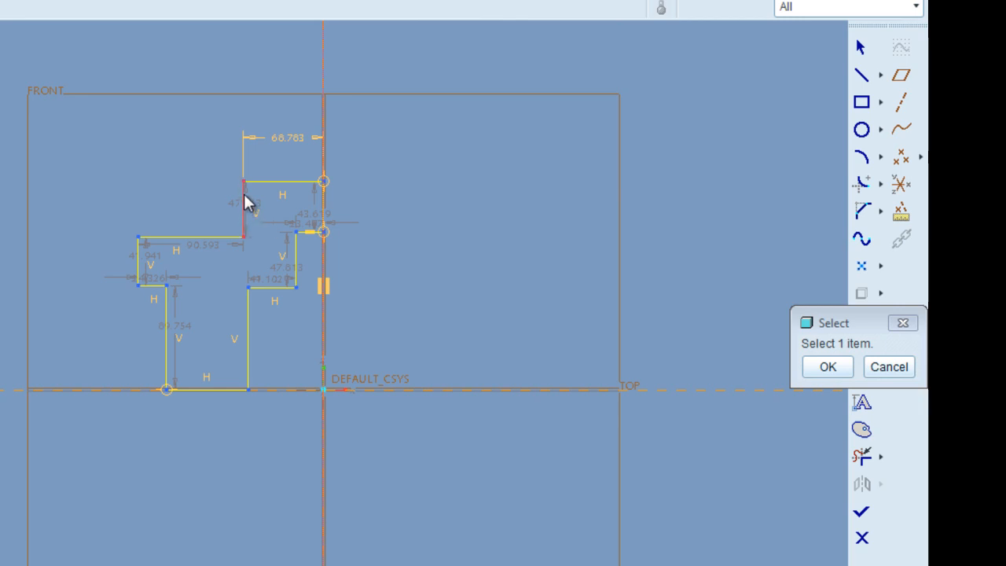
pyautogui.middleClick(296, 79)
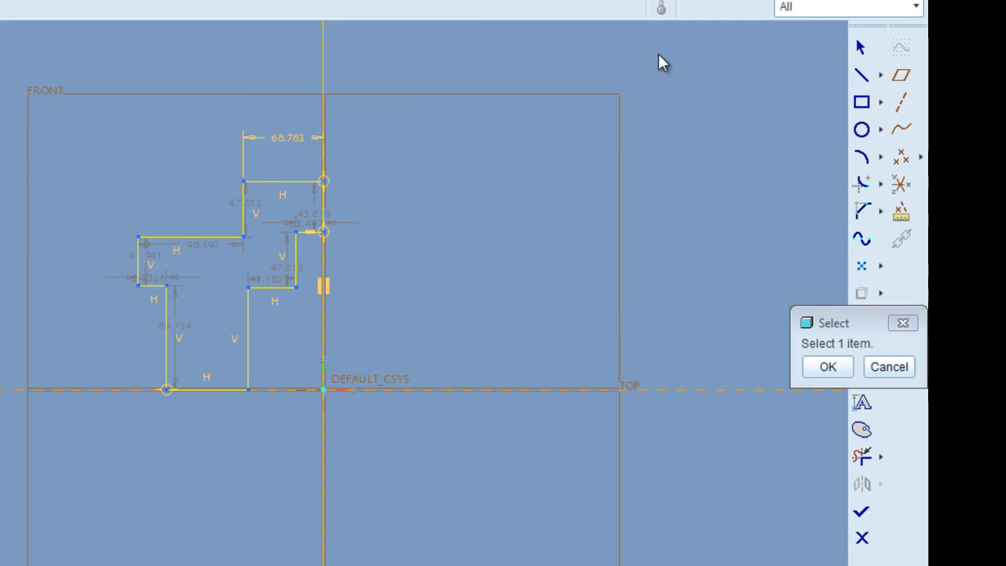
# Step: Add a diameter dimension for the upper vertical edge about the centerline, and delete the conflicting radial dimension sd12
pyautogui.click(244, 202)
pyautogui.click(324, 110)
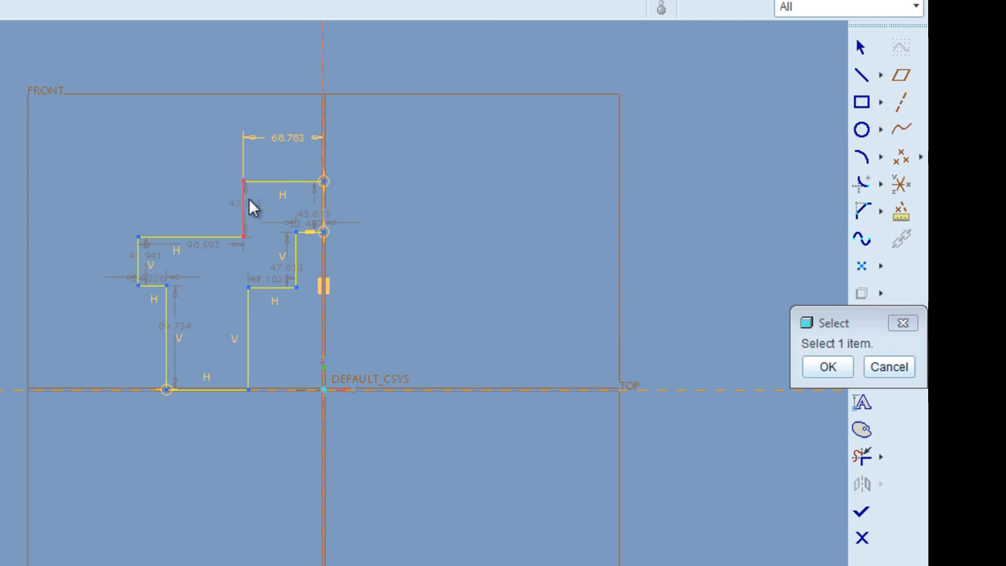
pyautogui.middleClick(284, 88)
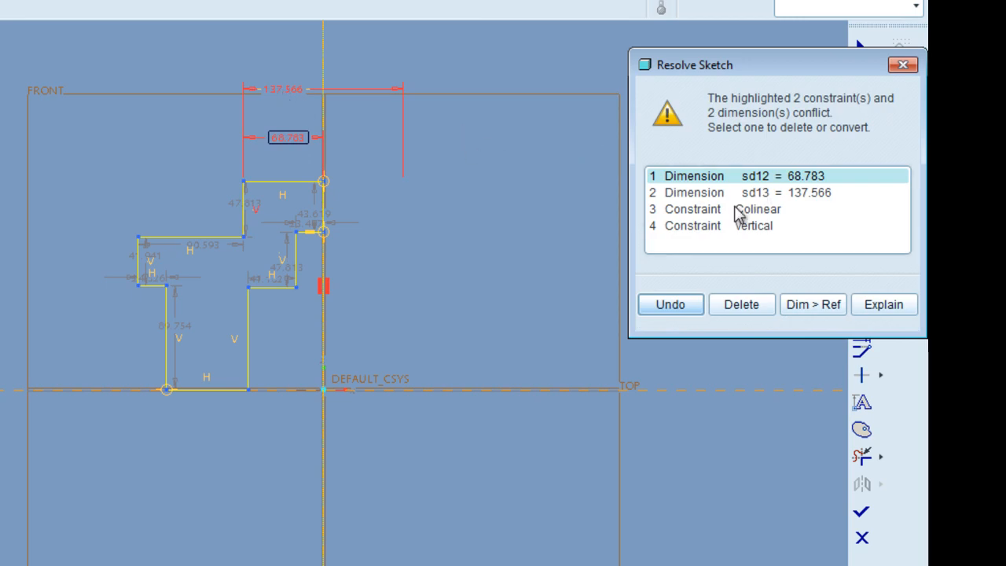
pyautogui.click(692, 197)
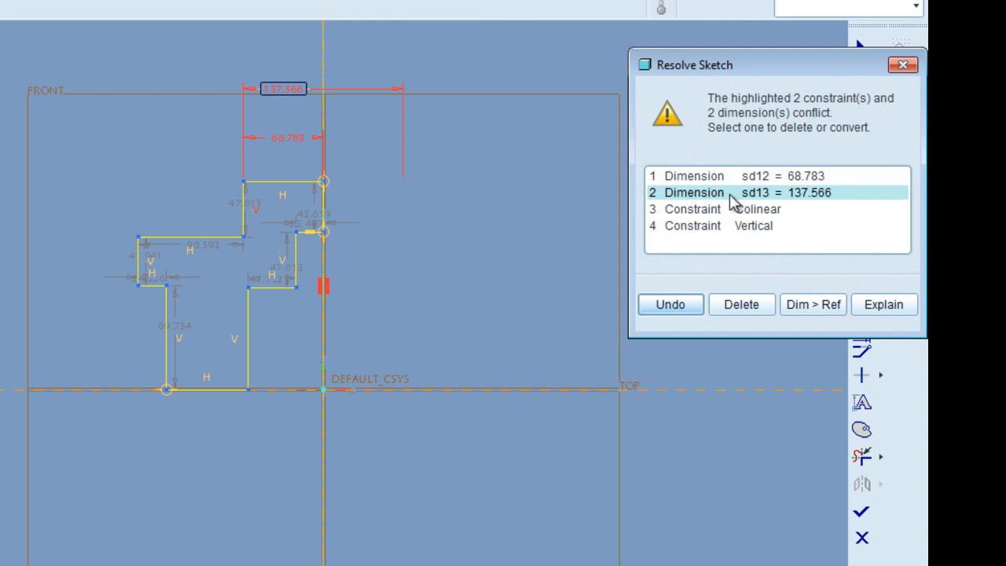
pyautogui.click(771, 179)
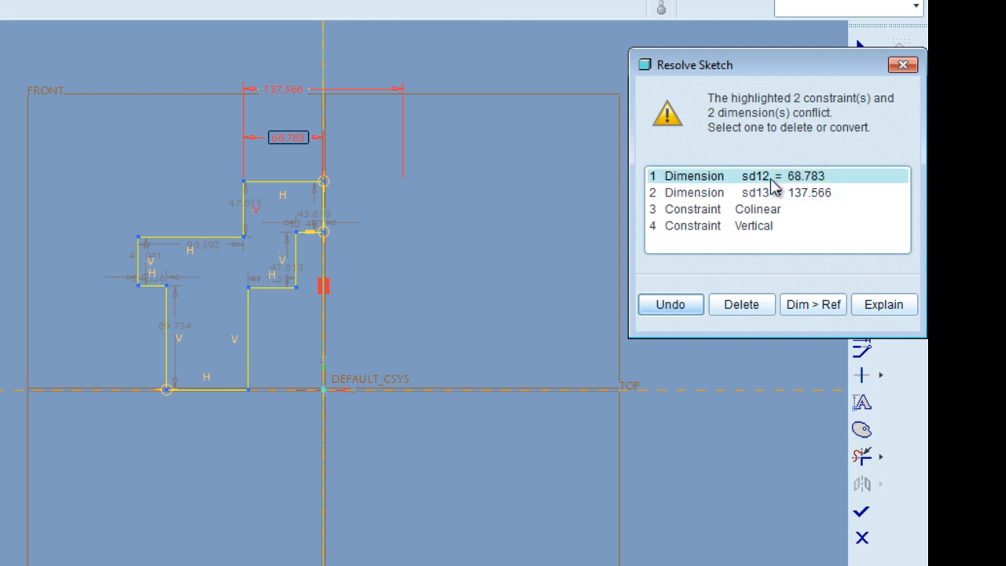
pyautogui.click(739, 308)
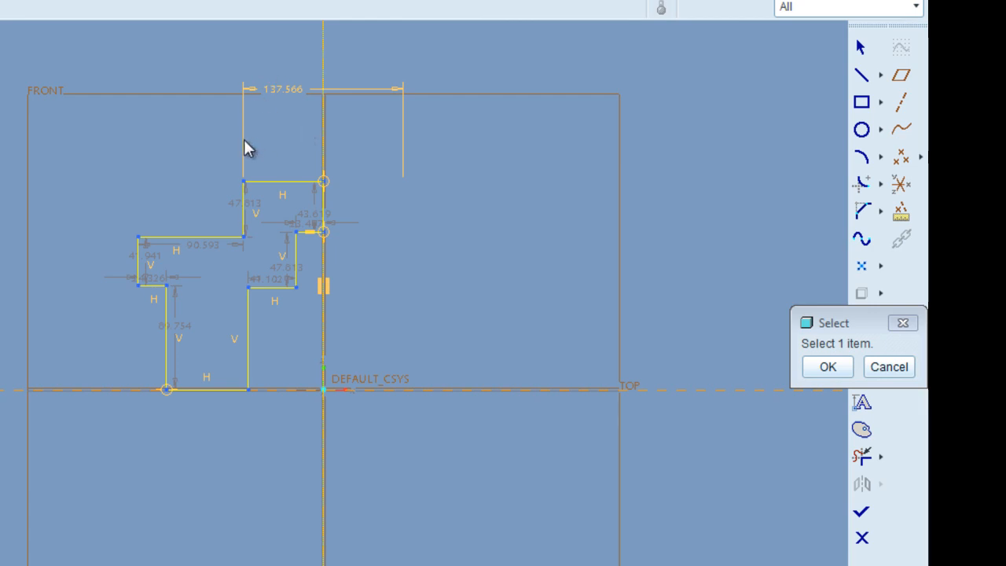
# Step: Add diameter dimensions about the centerline for the flange's outer vertical edge and the lower outer vertical edge, accepting the measured values
pyautogui.click(137, 260)
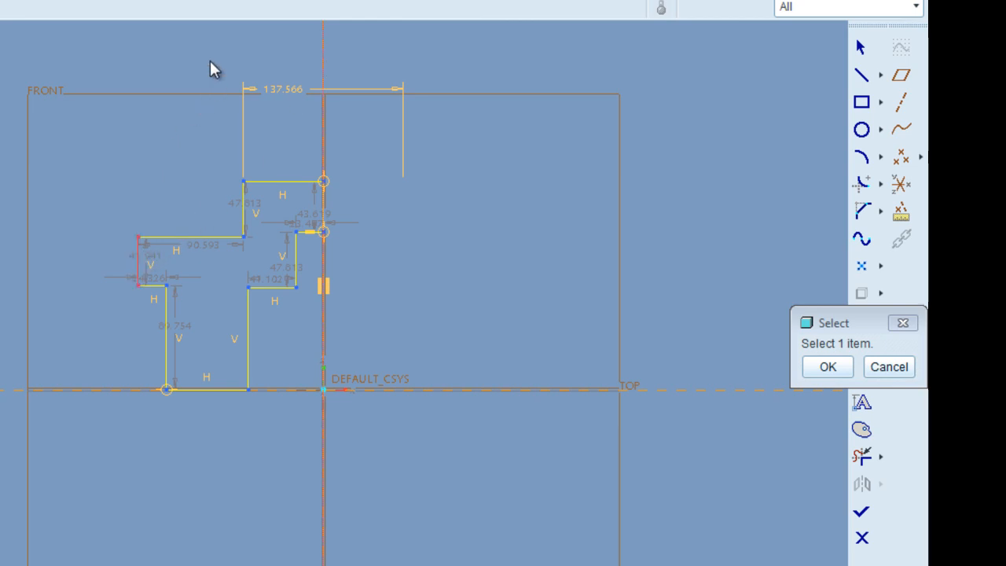
pyautogui.middleClick(179, 60)
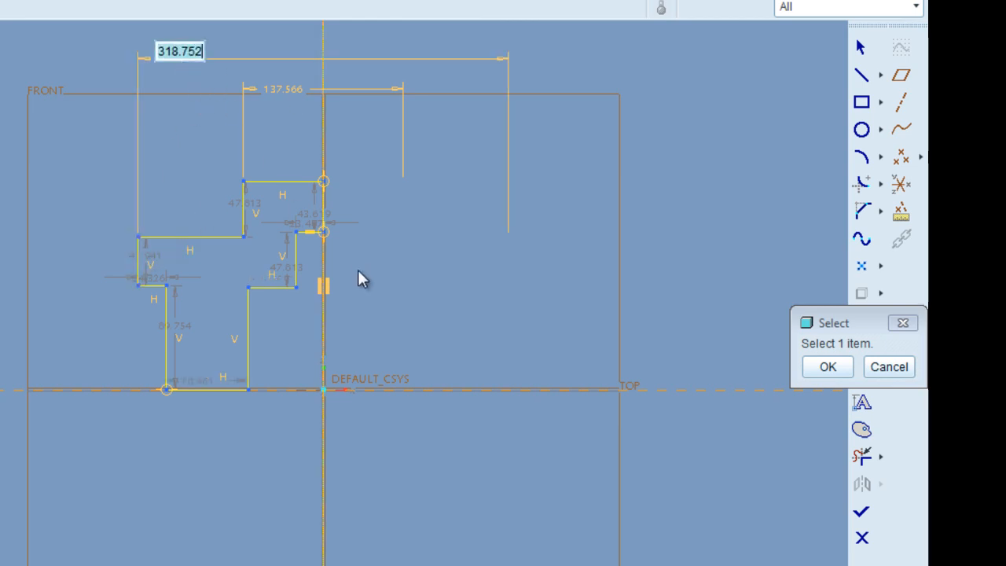
pyautogui.press('Return')
pyautogui.click(169, 316)
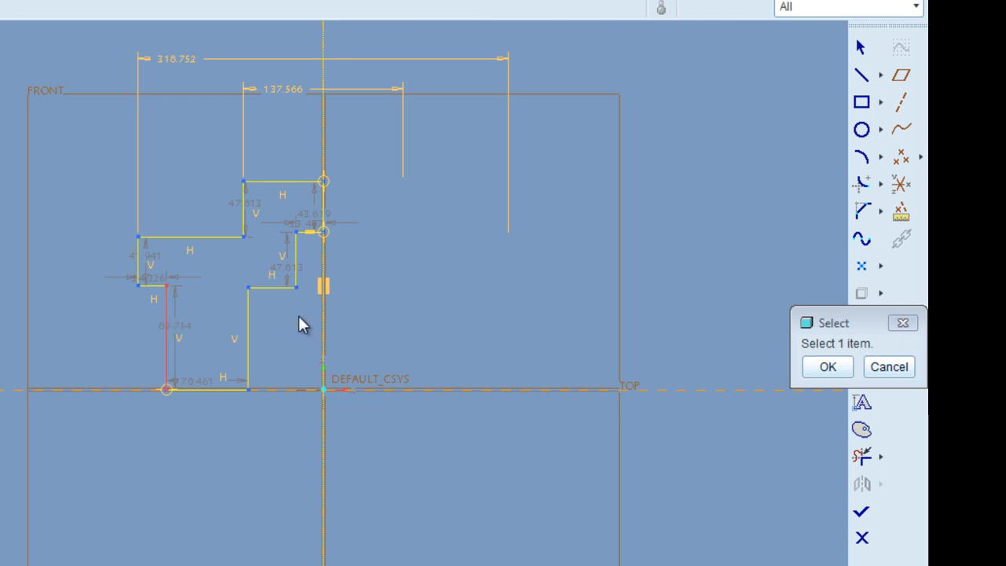
pyautogui.click(325, 324)
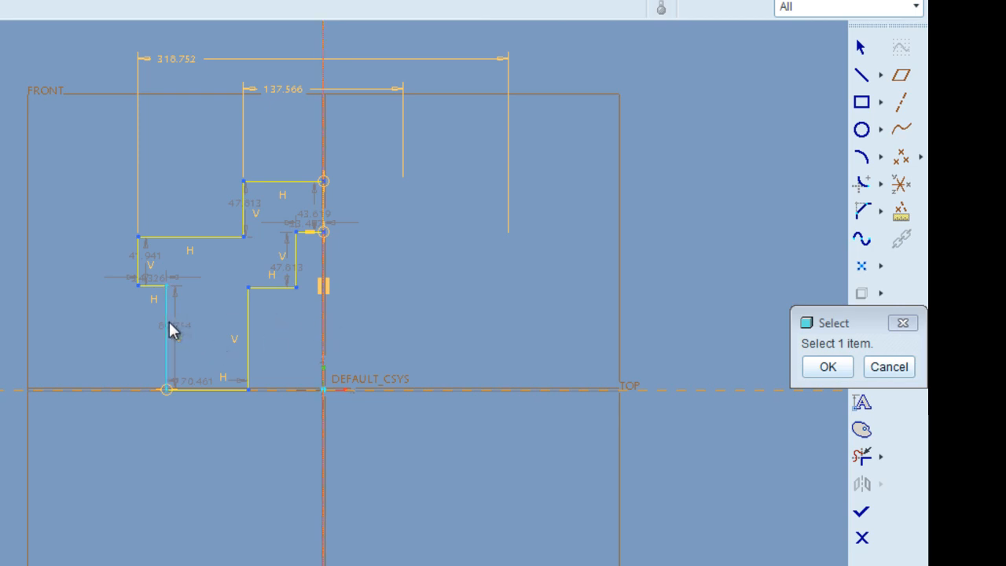
pyautogui.middleClick(202, 445)
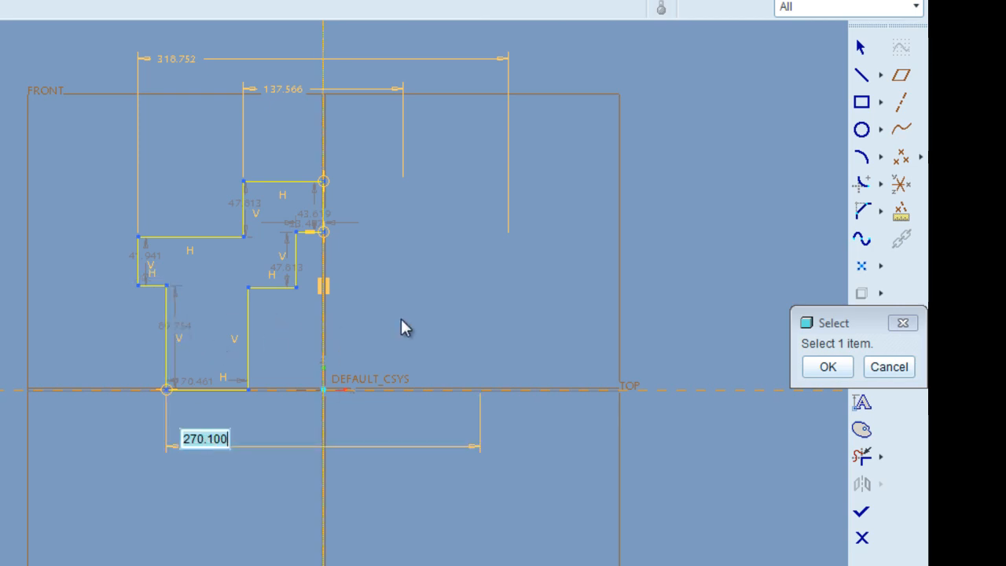
pyautogui.press('Return')
# Step: Add a diameter dimension about the centerline for the innermost vertical edge, accept the measured value and finish dimensioning
pyautogui.click(295, 262)
pyautogui.click(324, 265)
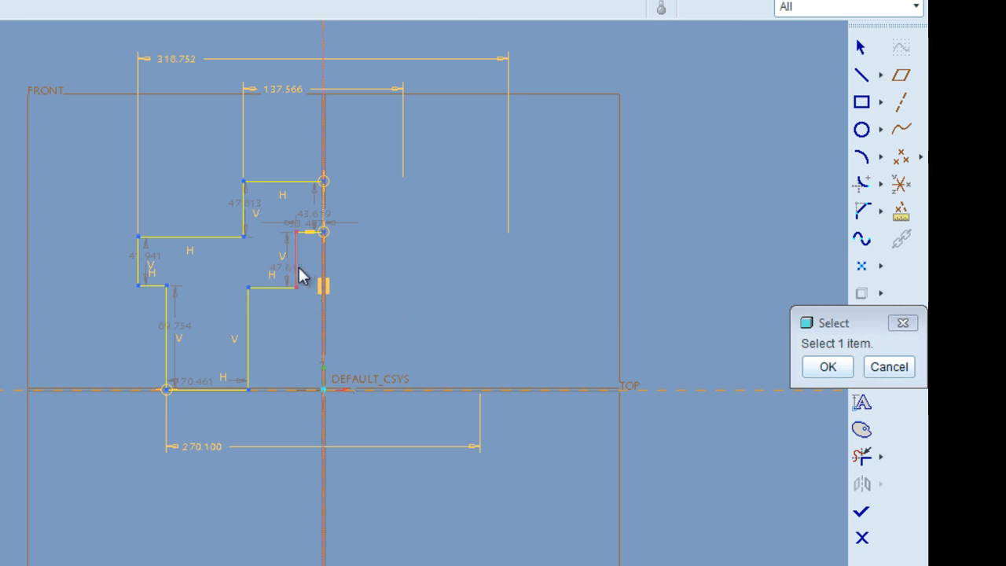
pyautogui.middleClick(307, 320)
pyautogui.press('Return')
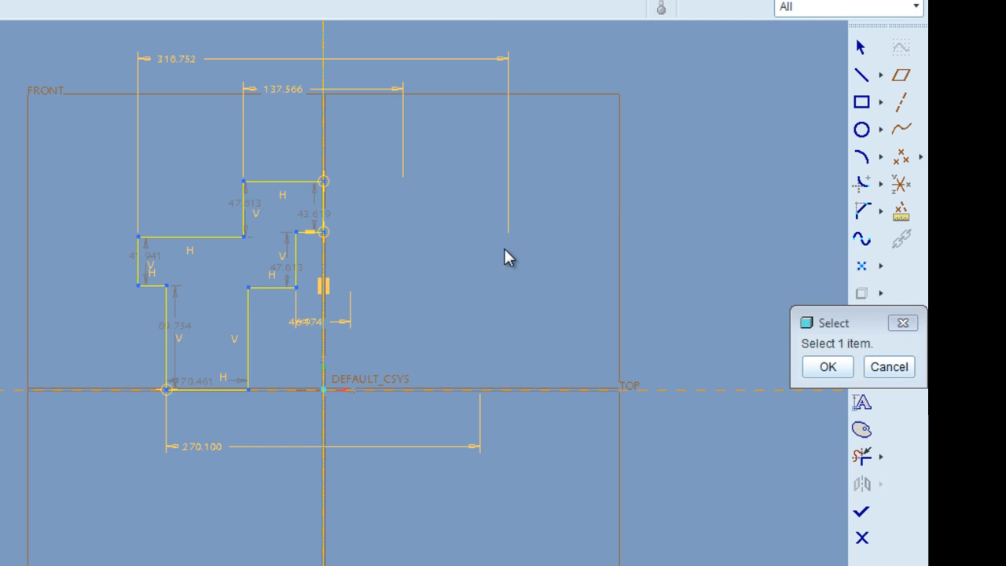
pyautogui.click(830, 367)
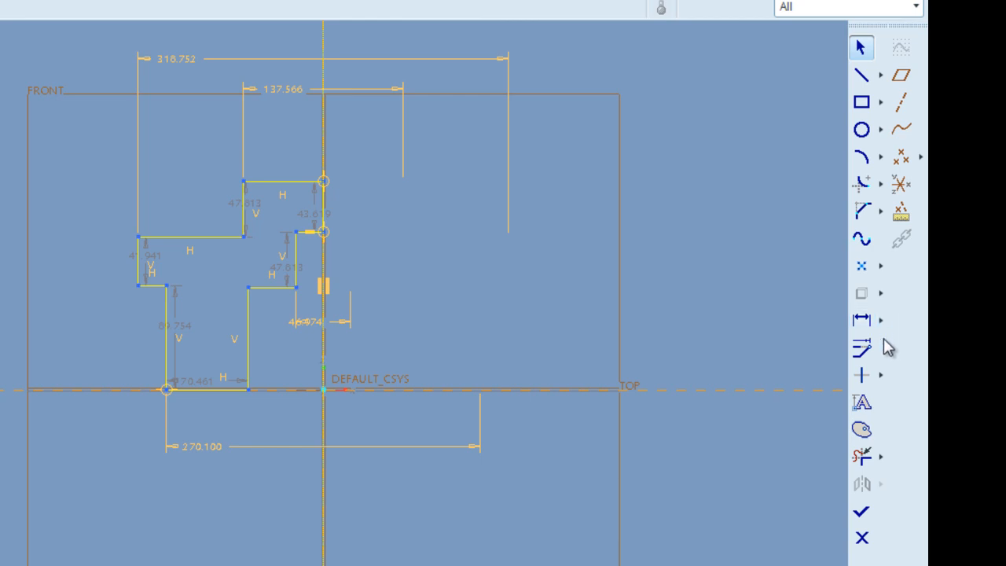
# Step: Add a coincident constraint that aligns the lower inner vertical edge with the upper vertical edge
pyautogui.click(880, 375)
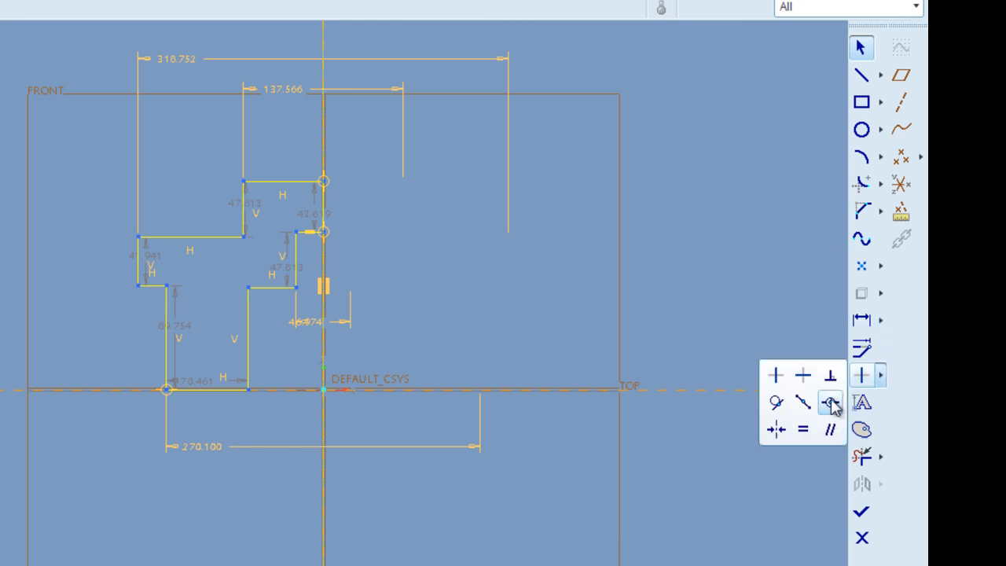
pyautogui.click(831, 404)
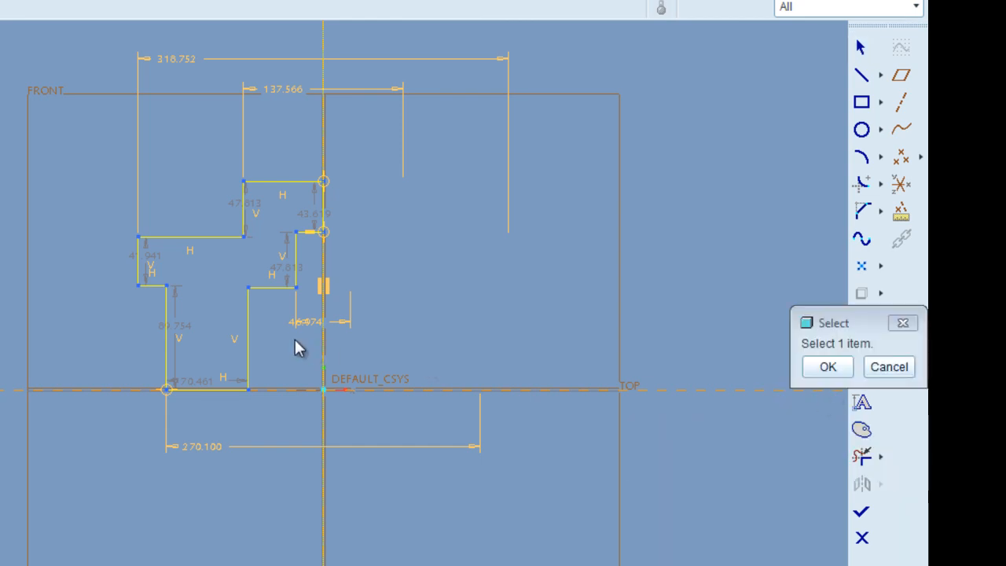
pyautogui.click(250, 324)
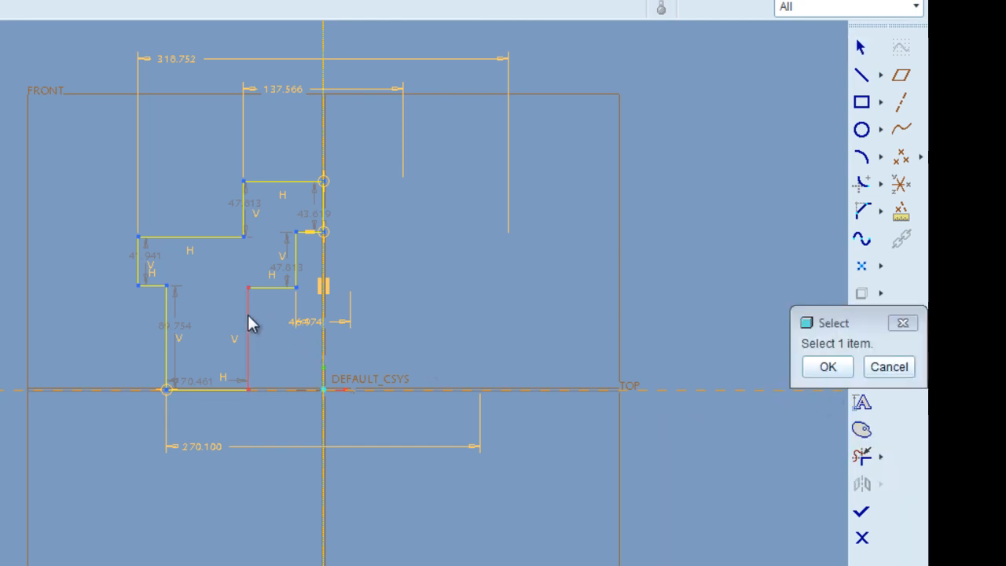
pyautogui.click(249, 211)
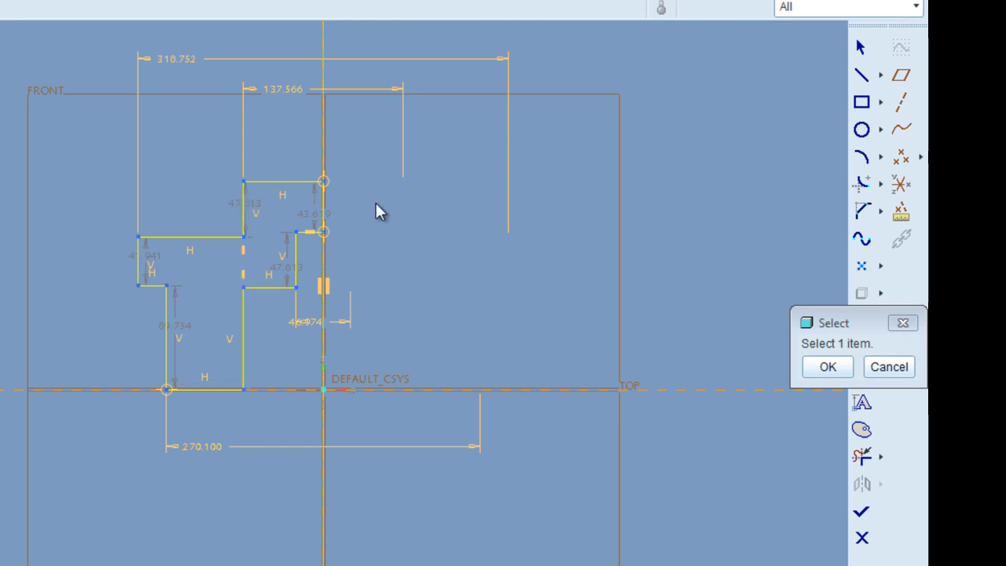
pyautogui.click(858, 47)
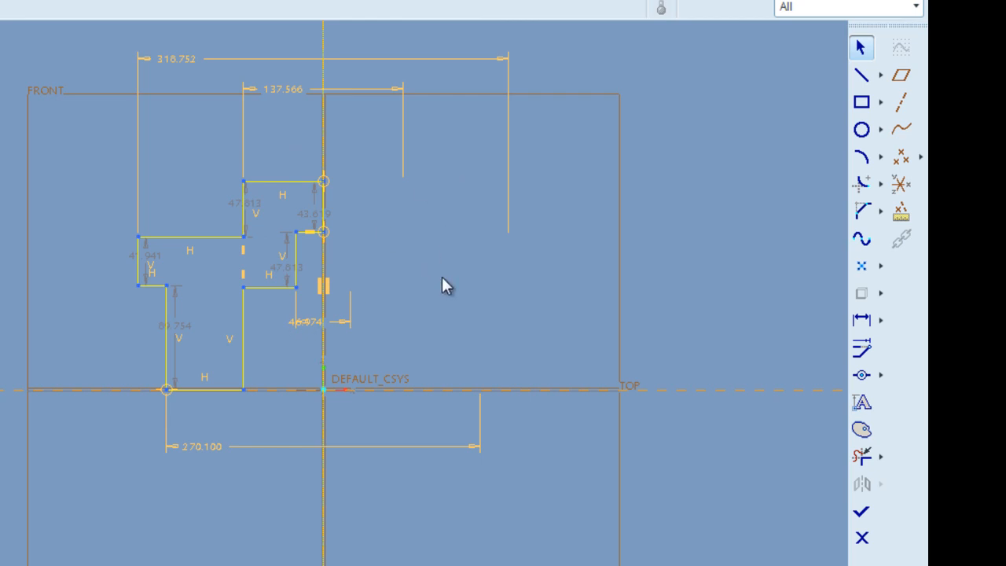
# Step: Dimension the flange's upper line from the TOP reference and the length of the flange's outer vertical edge, accepting the measured values
pyautogui.click(862, 320)
pyautogui.click(174, 236)
pyautogui.click(104, 388)
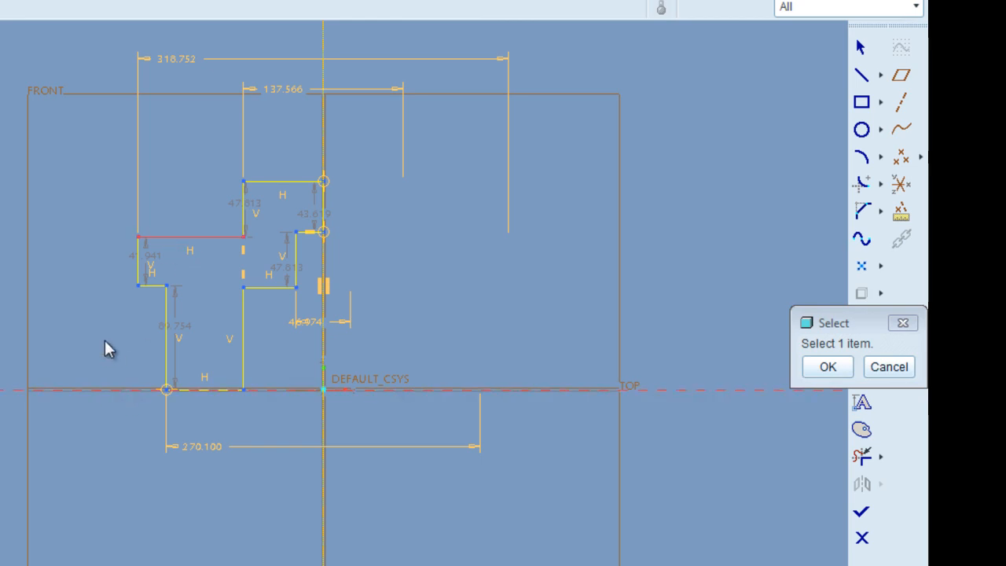
pyautogui.middleClick(62, 303)
pyautogui.press('Return')
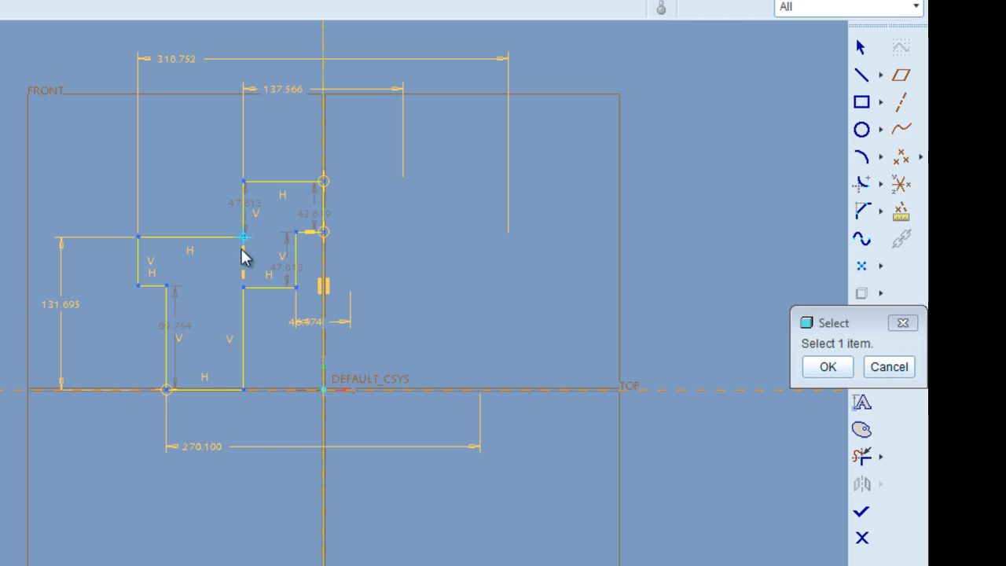
pyautogui.click(189, 250)
pyautogui.middleClick(201, 267)
pyautogui.press('Return')
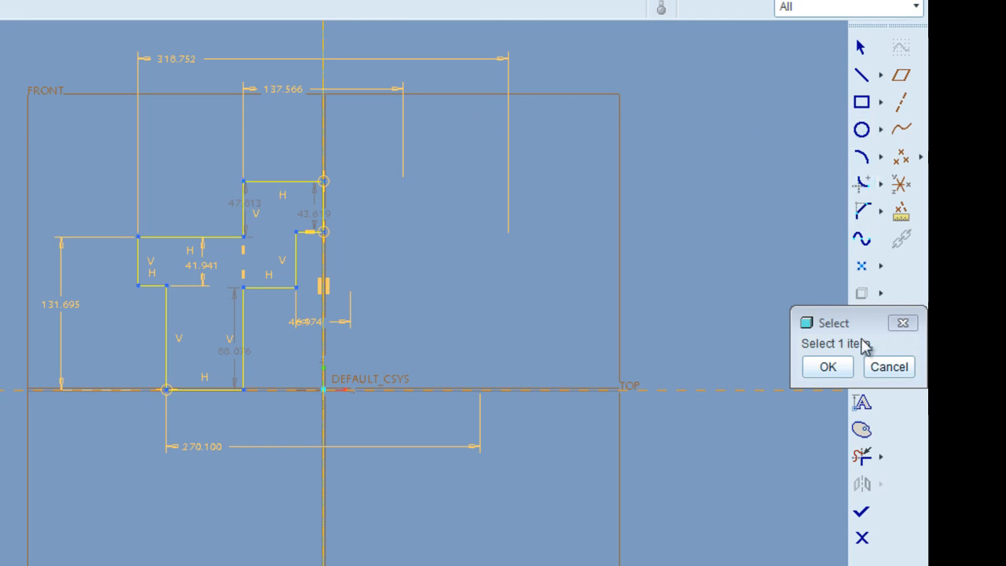
# Step: Dimension the height from the flange's upper line to the profile's top line, and the inner recess's top line from the TOP reference
pyautogui.click(226, 236)
pyautogui.click(274, 182)
pyautogui.middleClick(204, 204)
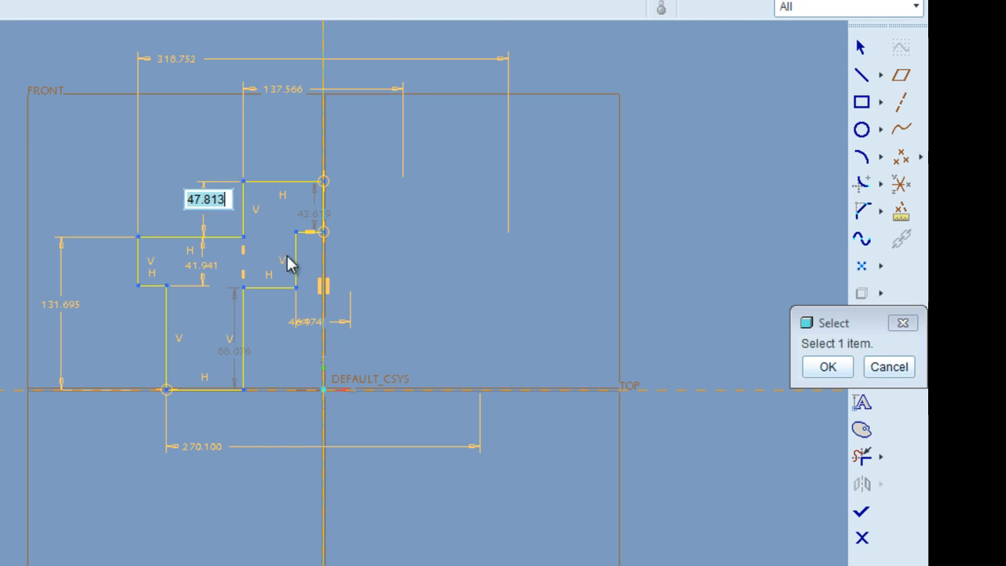
pyautogui.click(308, 233)
pyautogui.click(289, 386)
pyautogui.middleClick(386, 340)
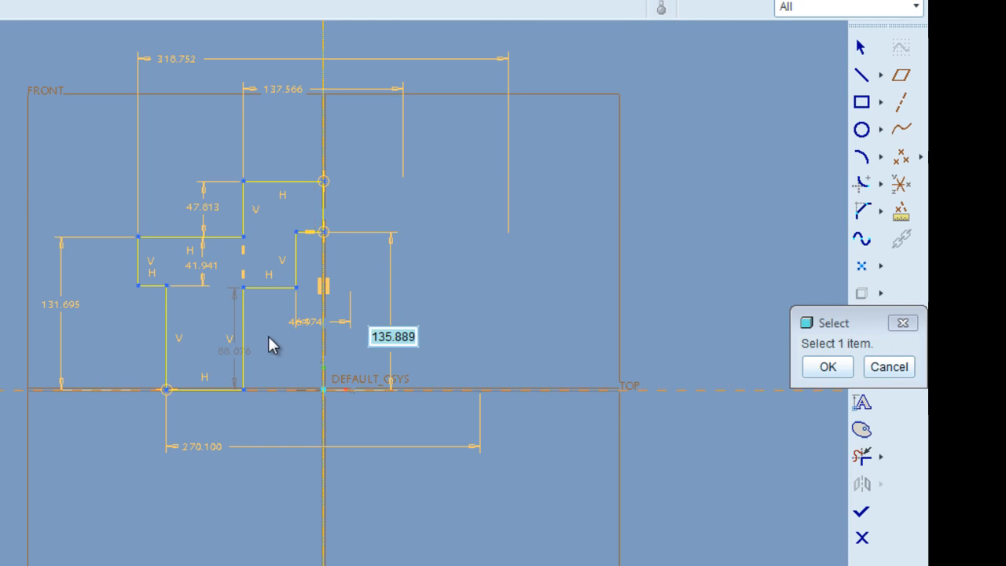
pyautogui.press('Return')
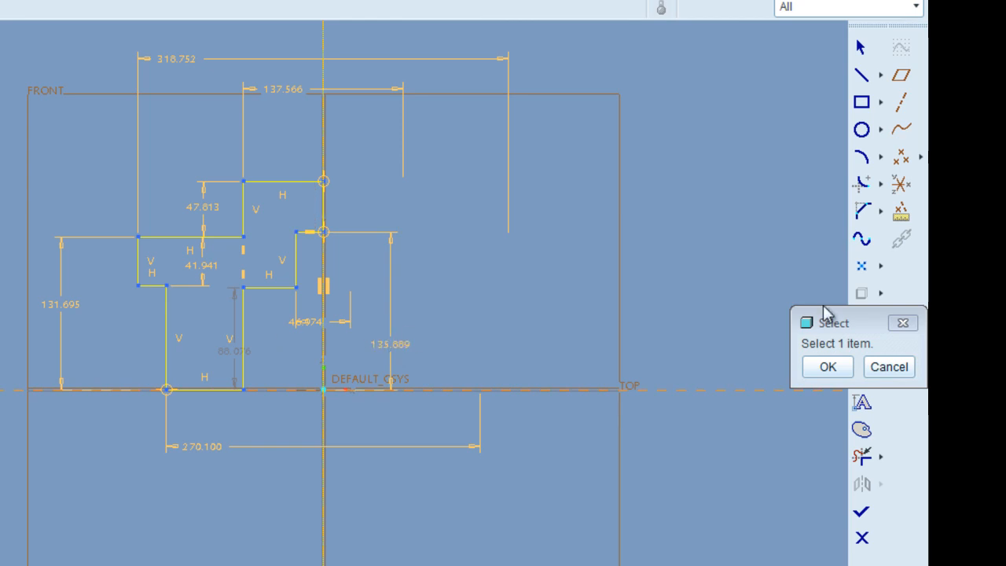
pyautogui.click(828, 368)
# Step: Apply an equal-length constraint between the lower inner vertical edge and the upper vertical edge
pyautogui.click(881, 376)
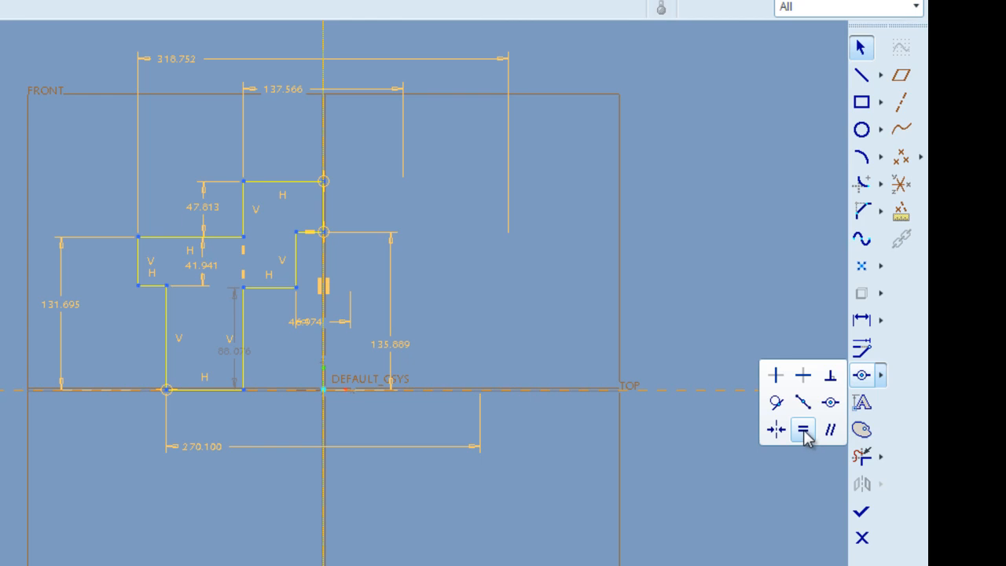
pyautogui.click(804, 431)
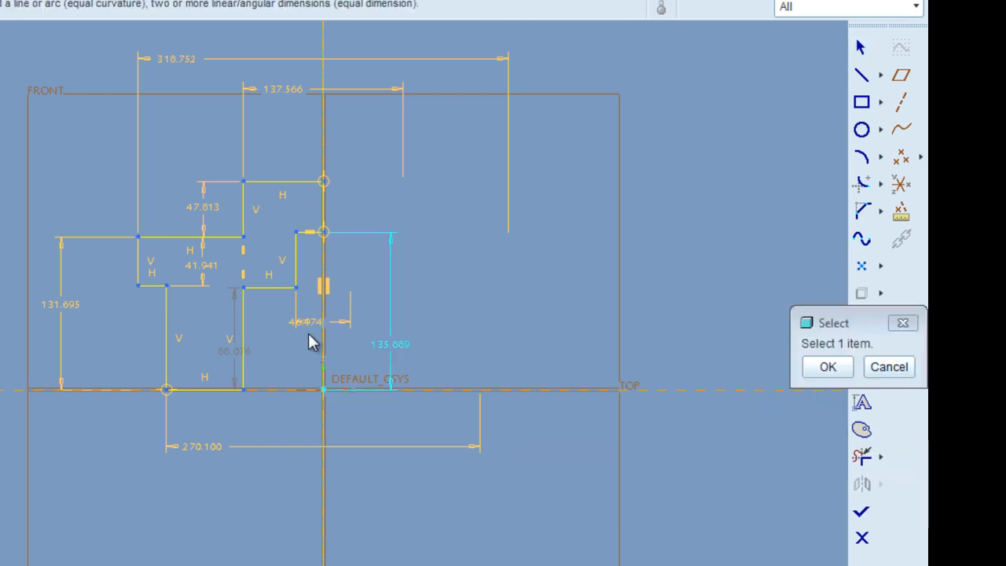
pyautogui.click(245, 323)
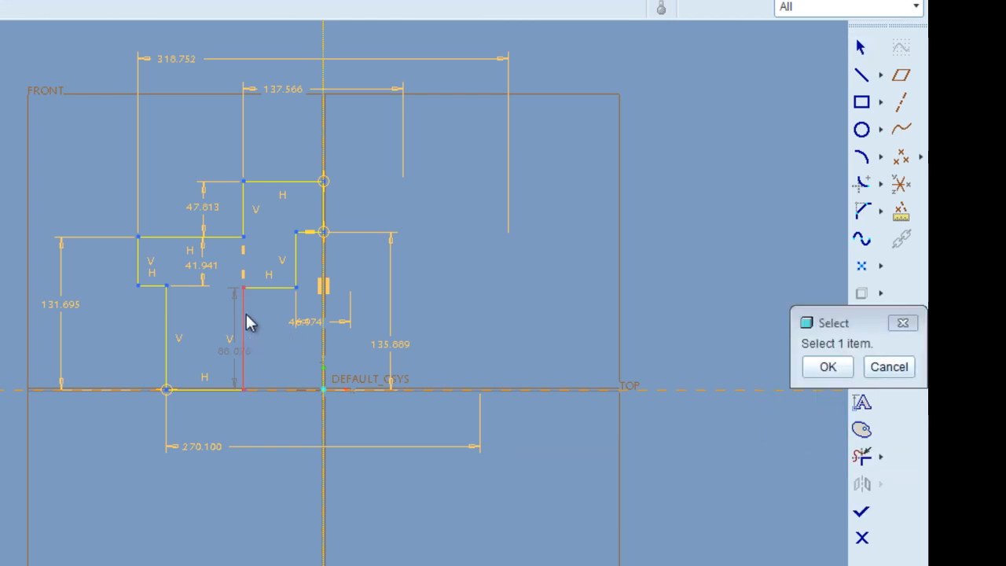
pyautogui.click(246, 216)
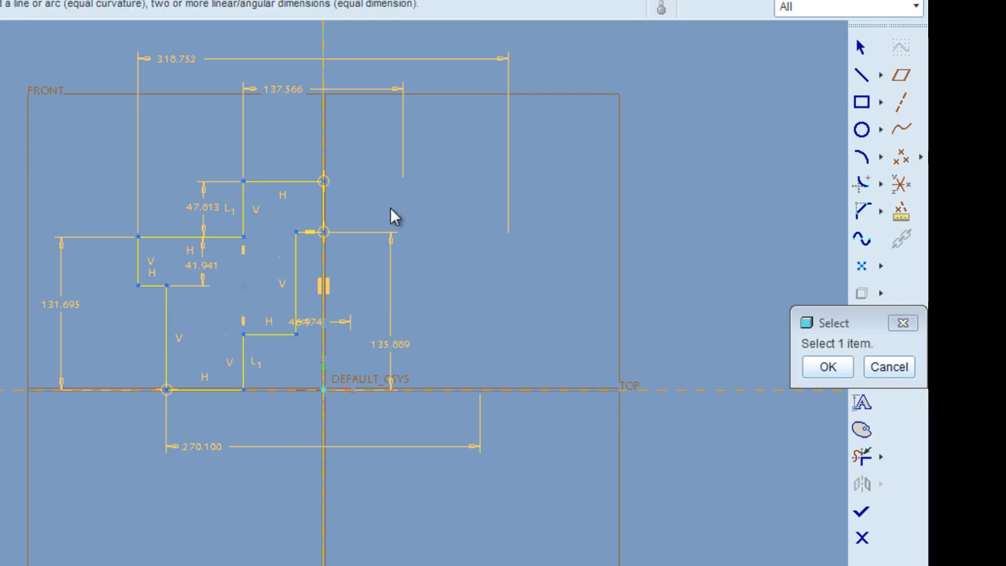
pyautogui.click(860, 47)
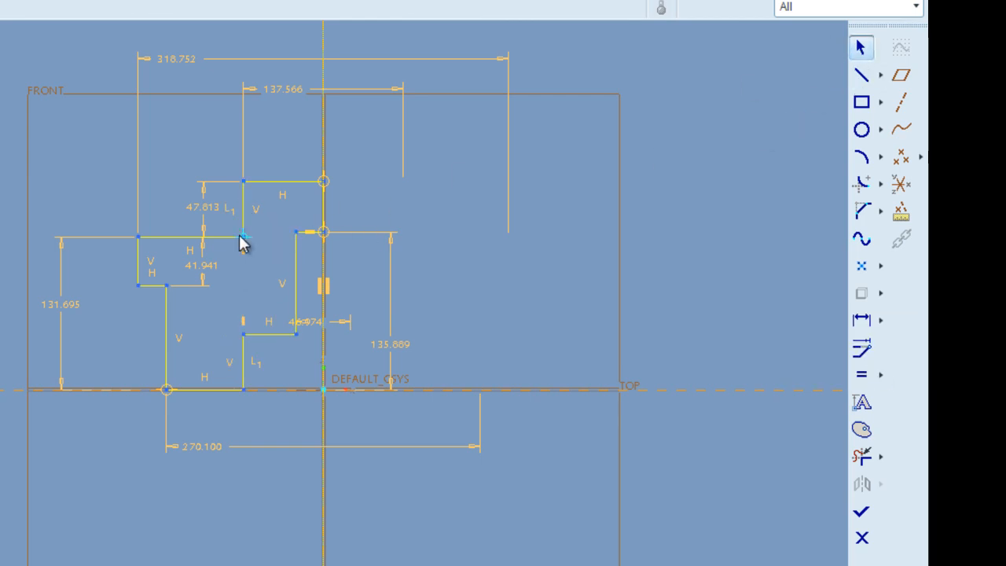
# Step: Reshape the profile by lowering the flange's upper line to about 109 high and moving the aligned vertical edges to a diameter of about 142.6
pyautogui.moveTo(214, 238)
pyautogui.mouseDown()
pyautogui.moveTo(218, 270)
pyautogui.moveTo(222, 254)
pyautogui.moveTo(199, 289)
pyautogui.mouseUp()
pyautogui.moveTo(245, 335); pyautogui.dragTo(242, 318)
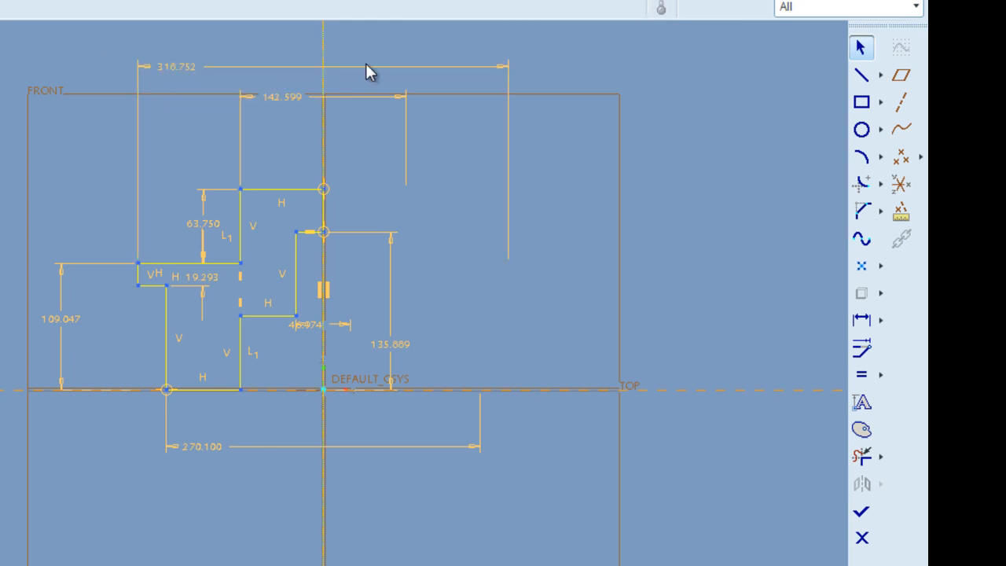
# Step: Try to set the flange's outer diameter to 0.8065, and undo the change
pyautogui.doubleClick(182, 67)
pyautogui.write('0.8065')
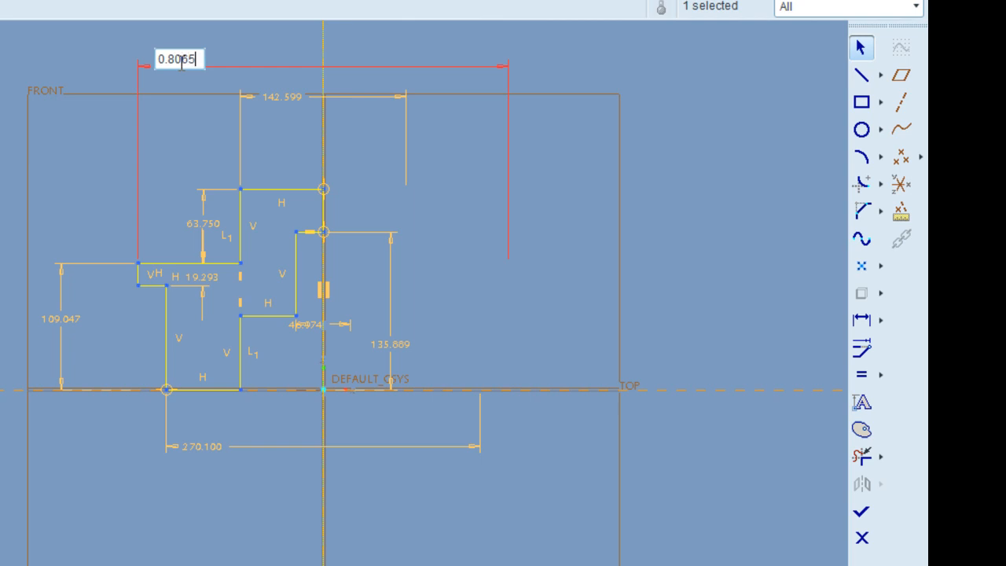
pyautogui.press('Return')
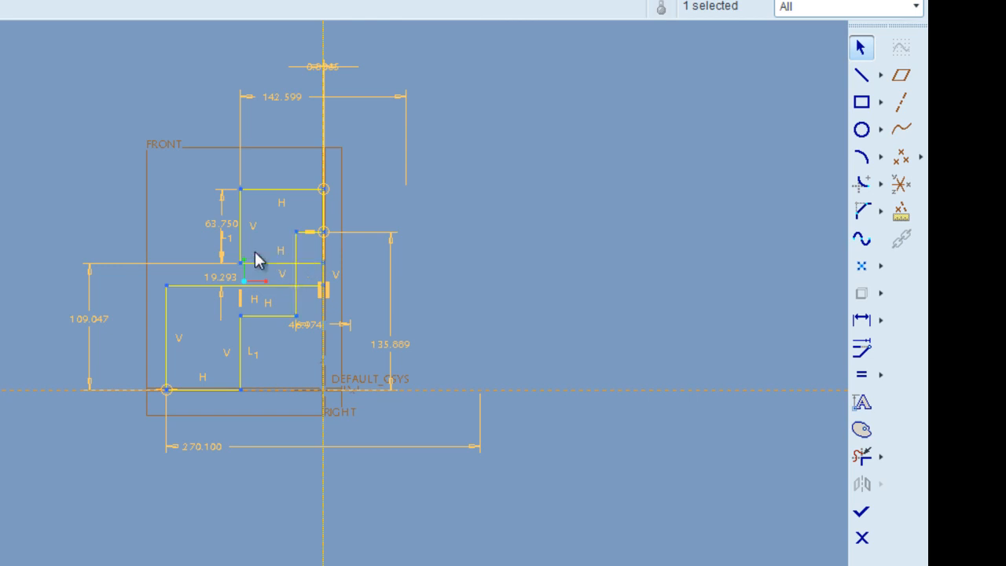
pyautogui.press('Delete')
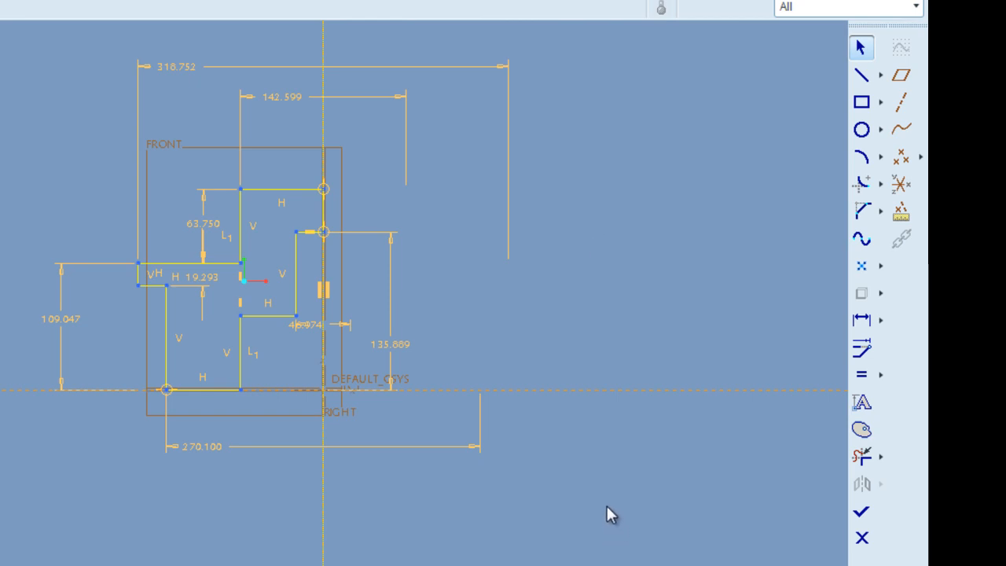
# Step: Open Modify Dimensions for the entire sketch and try its value wheels, taking sd13 to 141.463 and sd14 to 371.081, and adjust the sensitivity
pyautogui.moveTo(611, 493)
pyautogui.mouseDown()
pyautogui.moveTo(385, 274)
pyautogui.moveTo(238, 188)
pyautogui.moveTo(180, 171)
pyautogui.moveTo(52, 64)
pyautogui.moveTo(0, 39)
pyautogui.mouseUp()
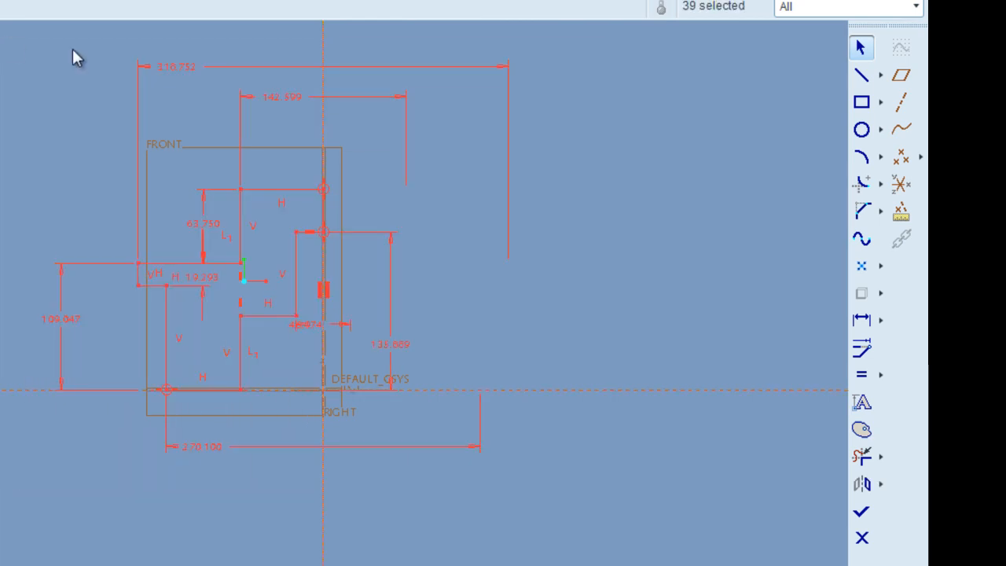
pyautogui.click(860, 351)
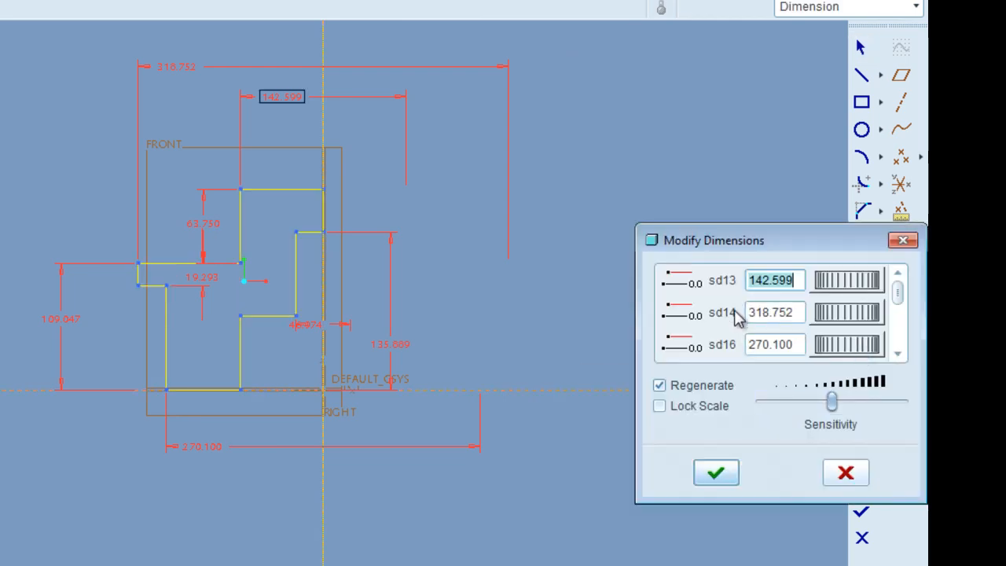
pyautogui.moveTo(865, 287)
pyautogui.mouseDown()
pyautogui.moveTo(818, 289)
pyautogui.moveTo(862, 288)
pyautogui.moveTo(849, 317)
pyautogui.moveTo(820, 317)
pyautogui.moveTo(843, 321)
pyautogui.mouseUp()
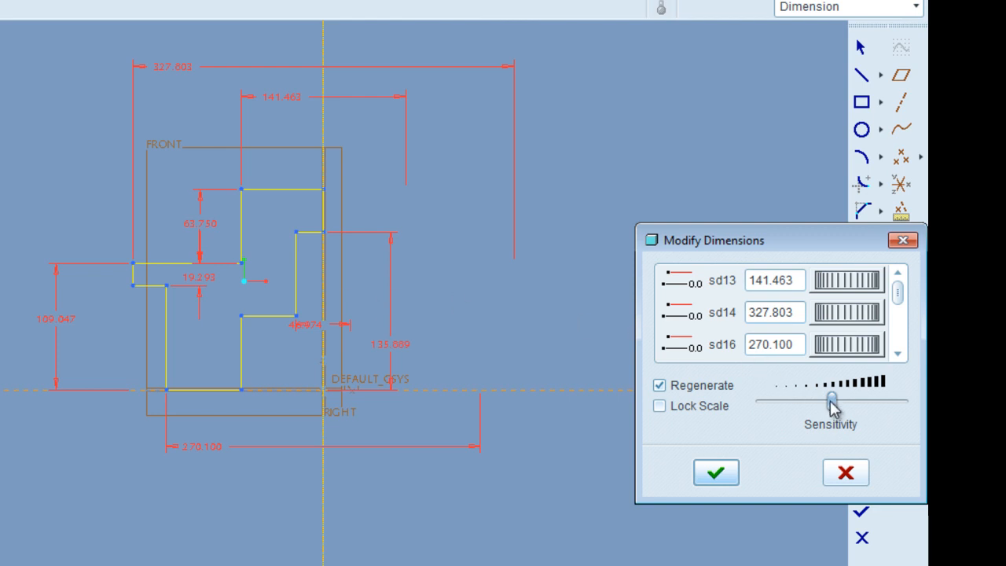
pyautogui.moveTo(855, 327)
pyautogui.mouseDown()
pyautogui.moveTo(841, 325)
pyautogui.moveTo(869, 323)
pyautogui.mouseUp()
pyautogui.moveTo(863, 401); pyautogui.dragTo(827, 399)
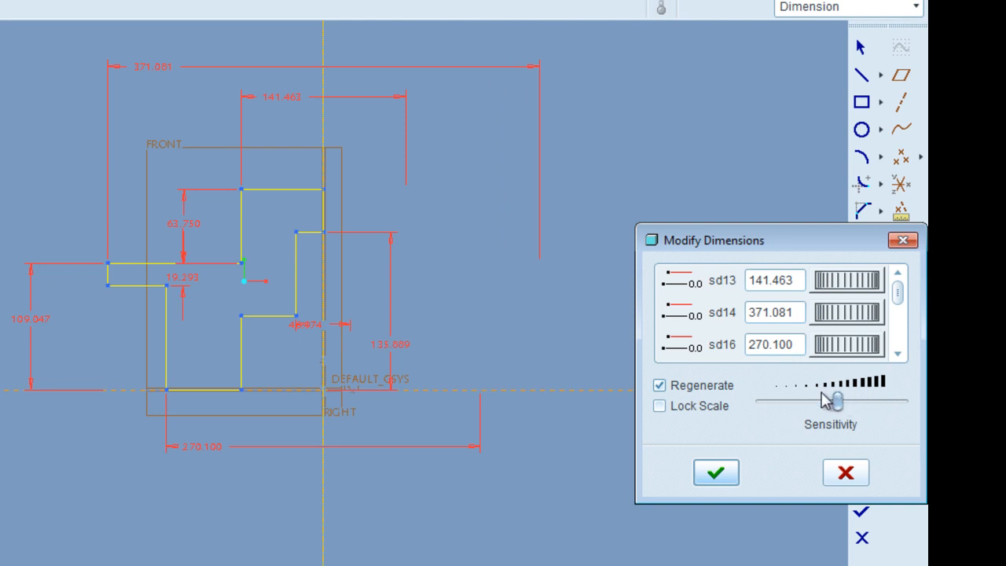
# Step: Turn on Lock Scale and scale all the dimensions down together by reducing sd13 to 106.599
pyautogui.click(660, 407)
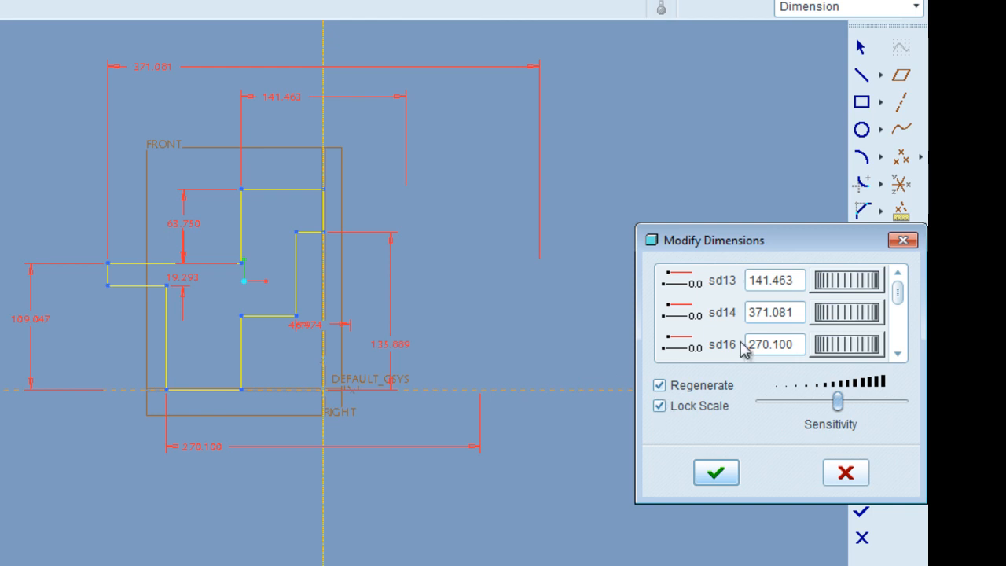
pyautogui.moveTo(857, 291)
pyautogui.mouseDown()
pyautogui.moveTo(718, 299)
pyautogui.moveTo(816, 283)
pyautogui.mouseUp()
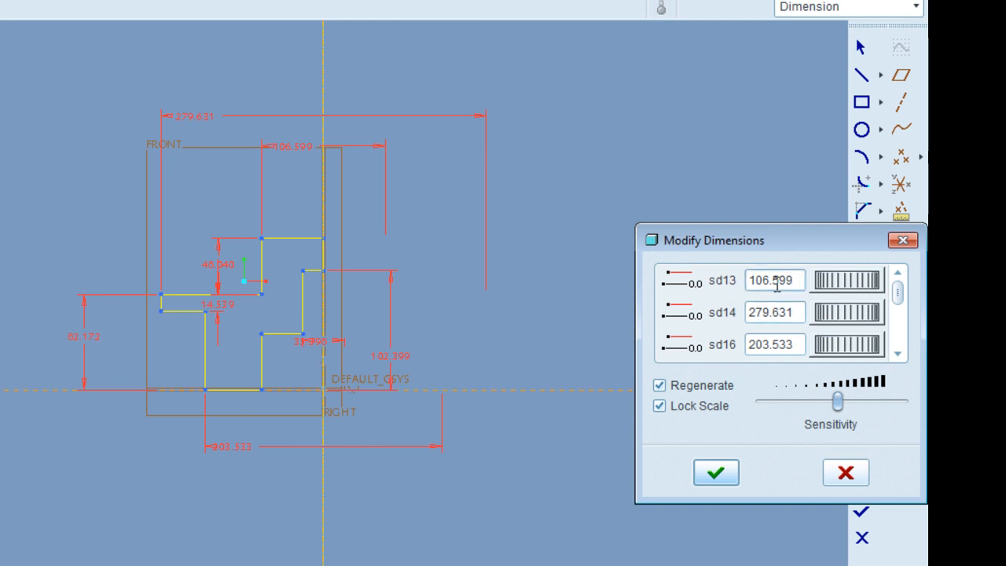
# Step: Set sd14 to 0.8065 with the scale locked so all sketch dimensions shrink proportionally, and accept the modified dimensions
pyautogui.click(771, 313)
pyautogui.click(769, 280)
pyautogui.click(772, 312)
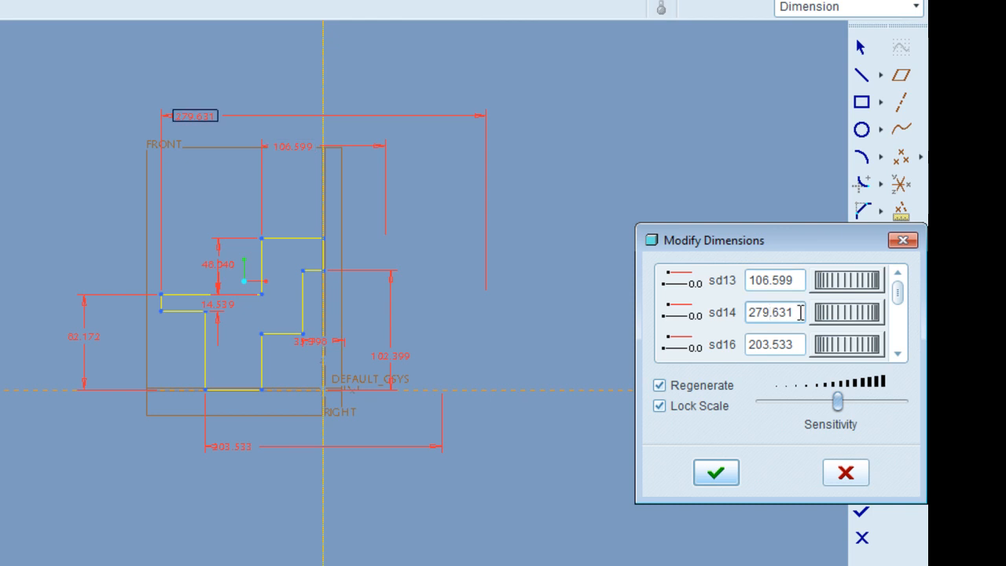
pyautogui.moveTo(800, 313); pyautogui.dragTo(747, 313)
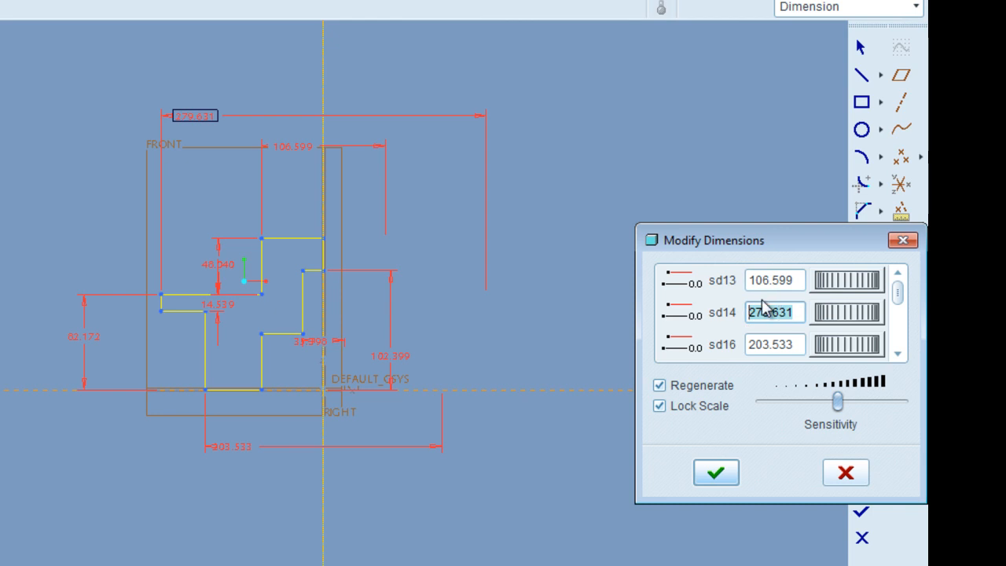
pyautogui.write('0.0065')
pyautogui.press('Return')
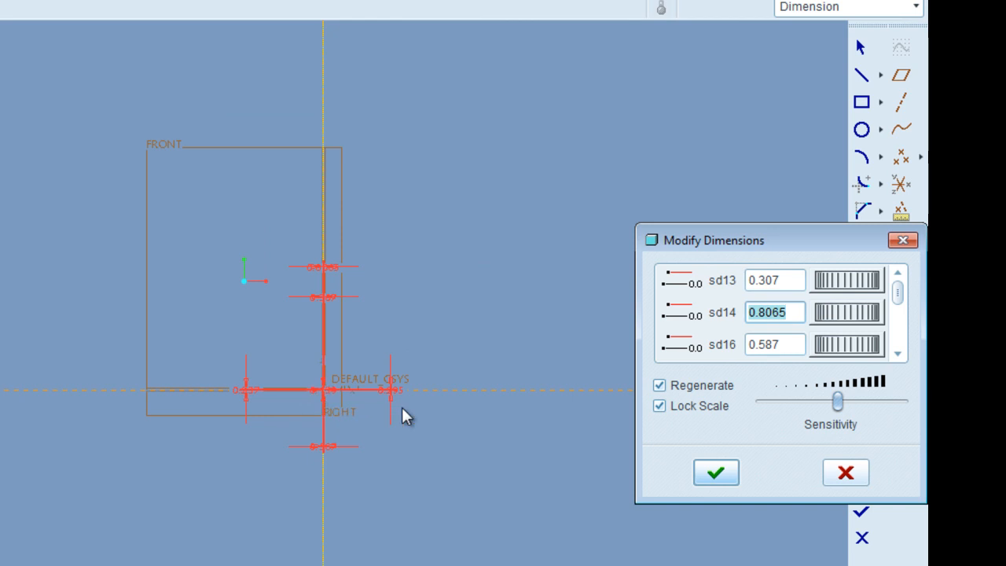
pyautogui.click(715, 475)
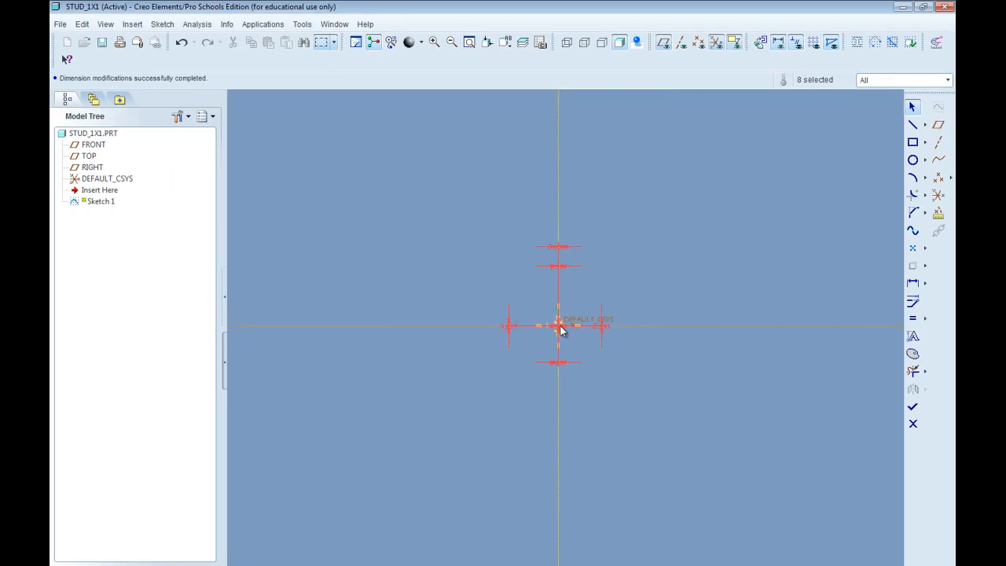
# Step: Reorient the sketch parallel to the screen and set the diameter across the stud's outer vertical edge to 0.478
pyautogui.click(570, 294)
pyautogui.keyDown('shift'); pyautogui.moveTo(556, 327); pyautogui.dragTo(547, 327, button='middle'); pyautogui.keyUp('shift')
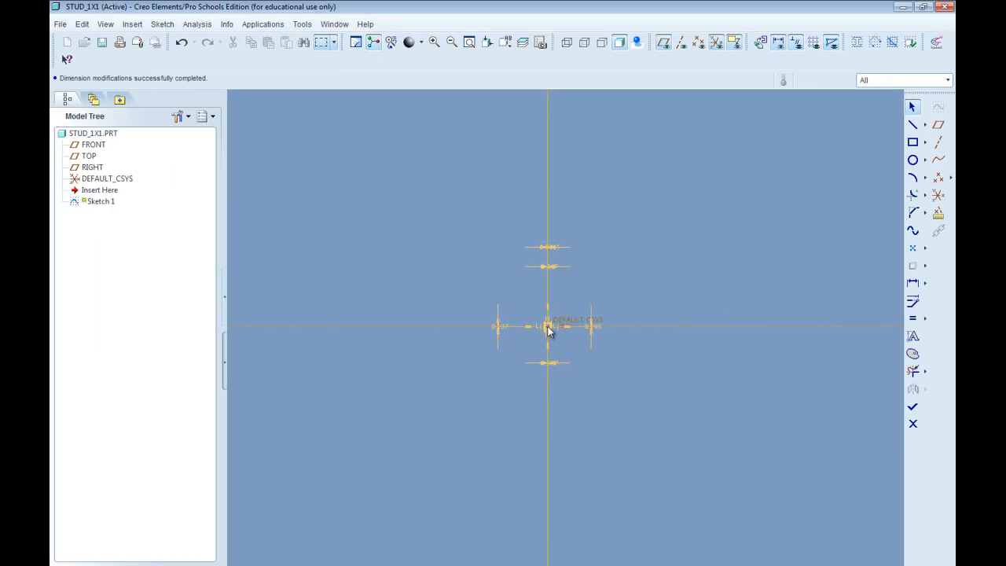
pyautogui.hotkey('ctrl', 'd')
pyautogui.click(761, 44)
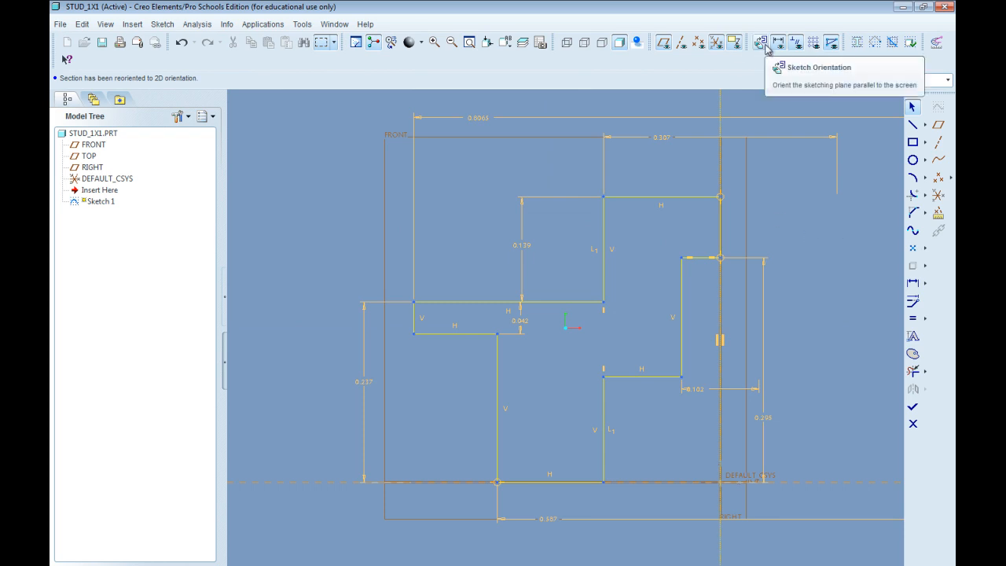
pyautogui.scroll(5, 436, 248)
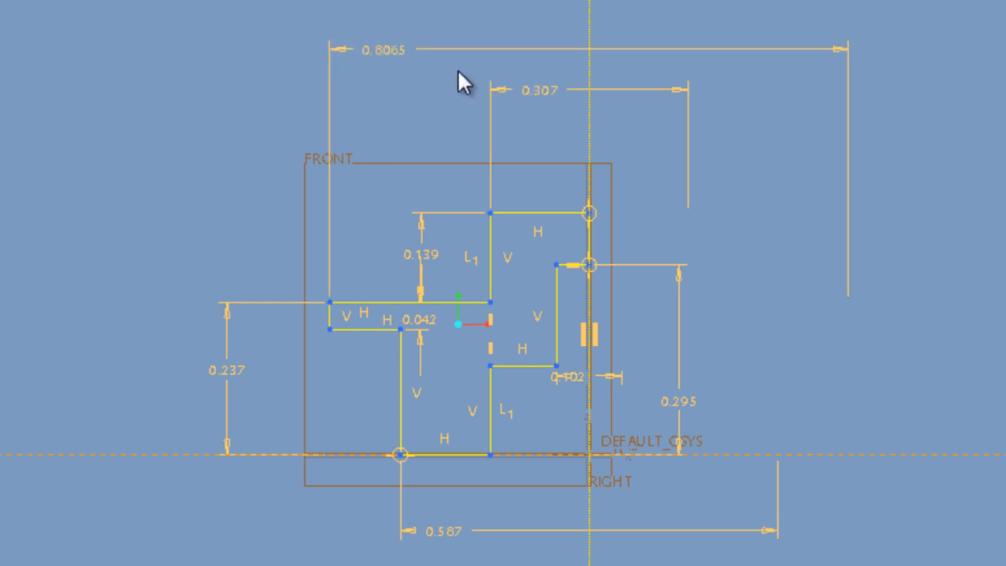
pyautogui.doubleClick(534, 92)
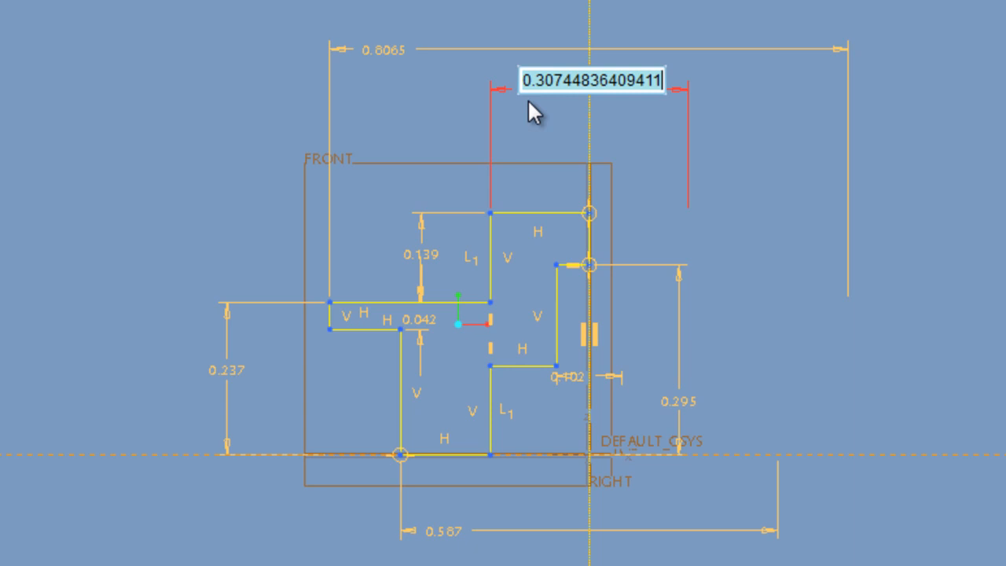
pyautogui.write('0.478')
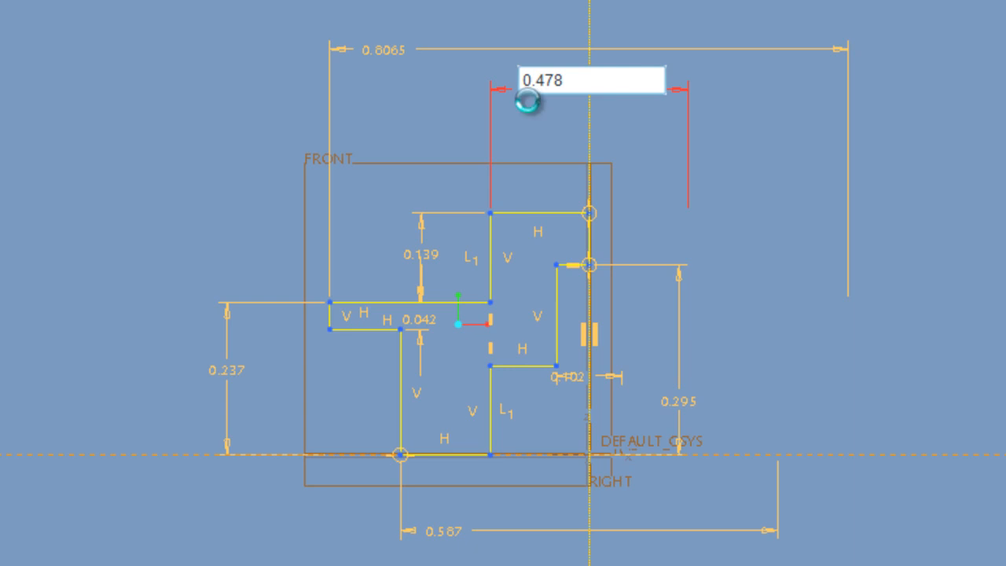
pyautogui.press('Return')
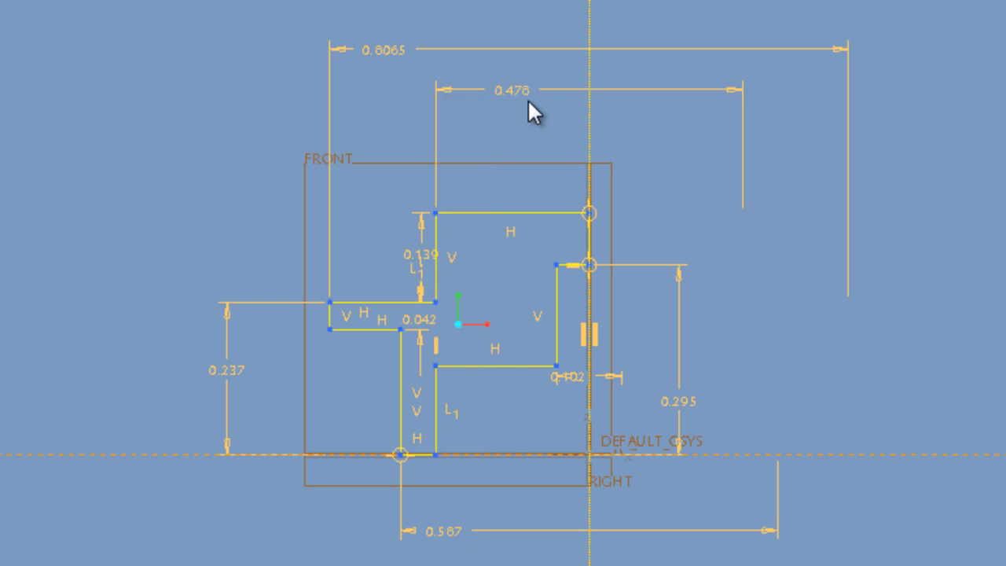
# Step: Set the stud's height above the flange to 0.178 and the flange thickness to 0.1
pyautogui.doubleClick(420, 267)
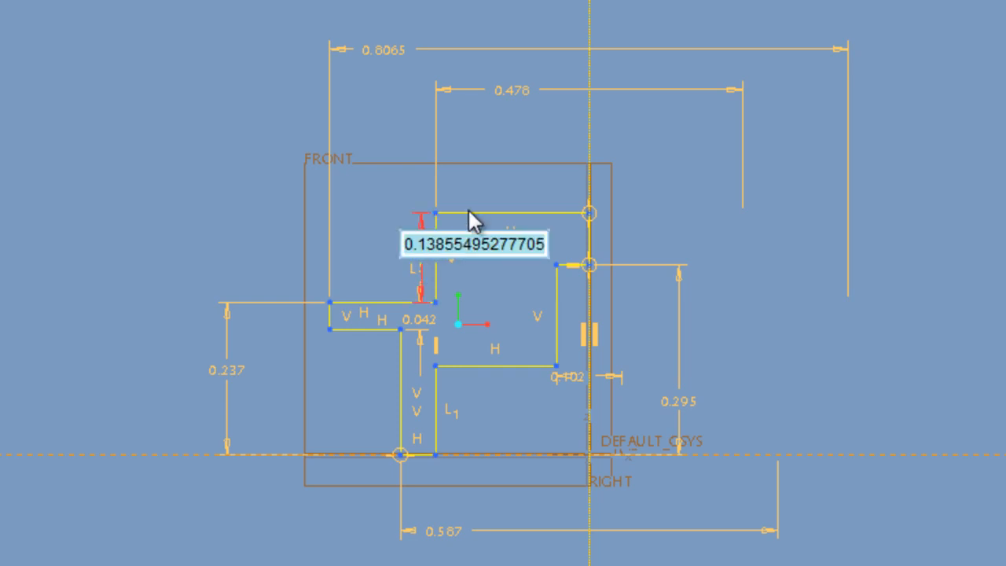
pyautogui.write('0.178')
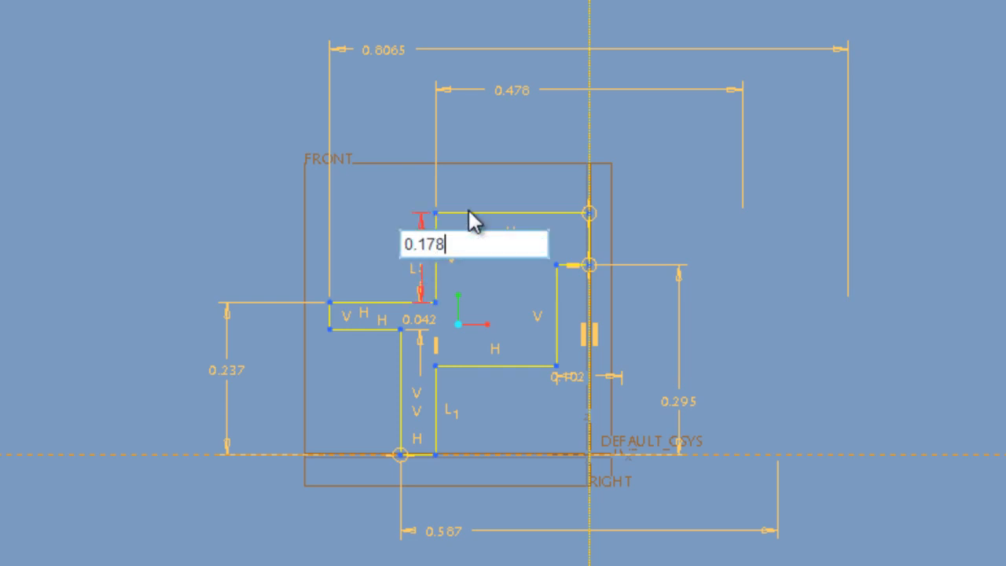
pyautogui.press('Return')
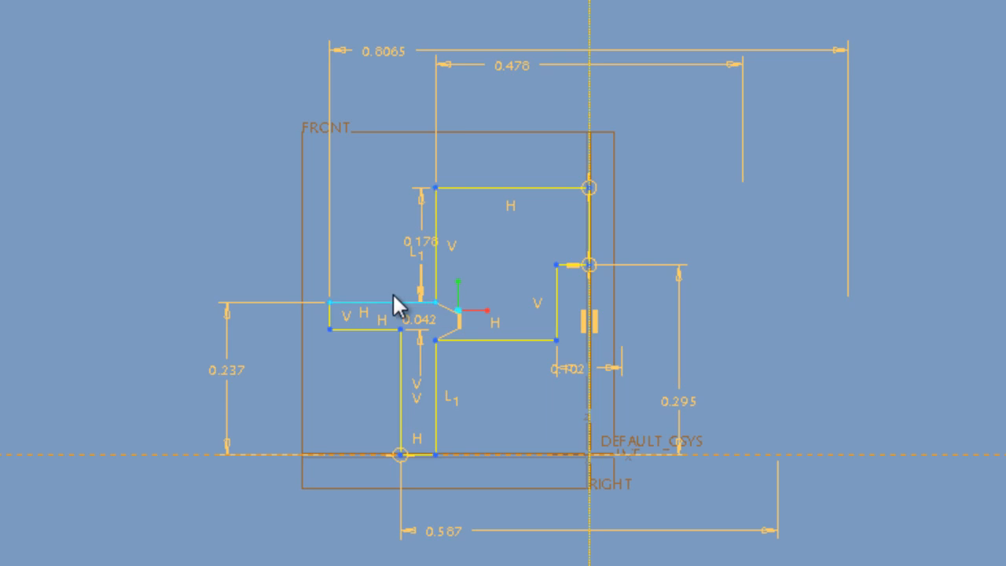
pyautogui.doubleClick(420, 318)
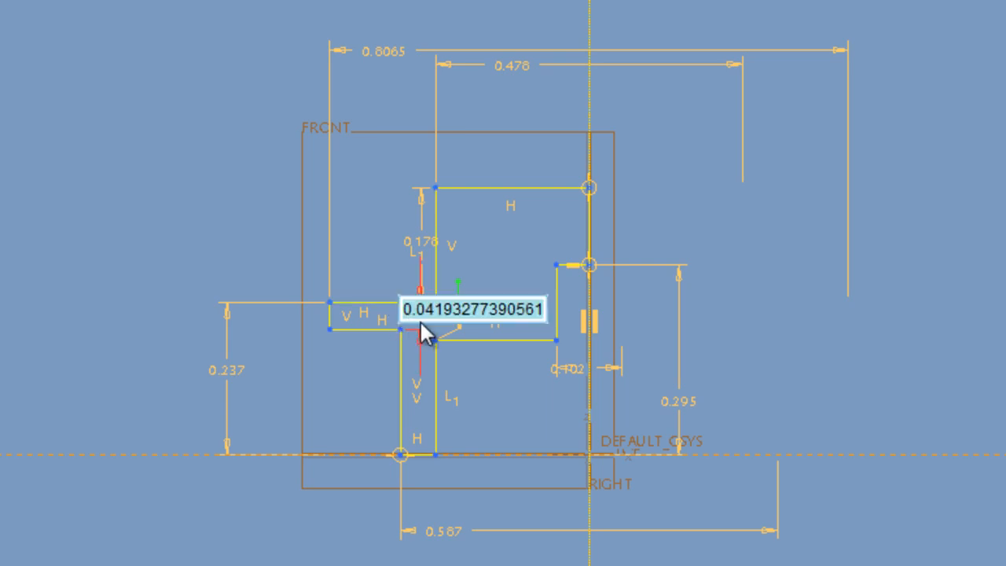
pyautogui.write('0.1')
pyautogui.press('Return')
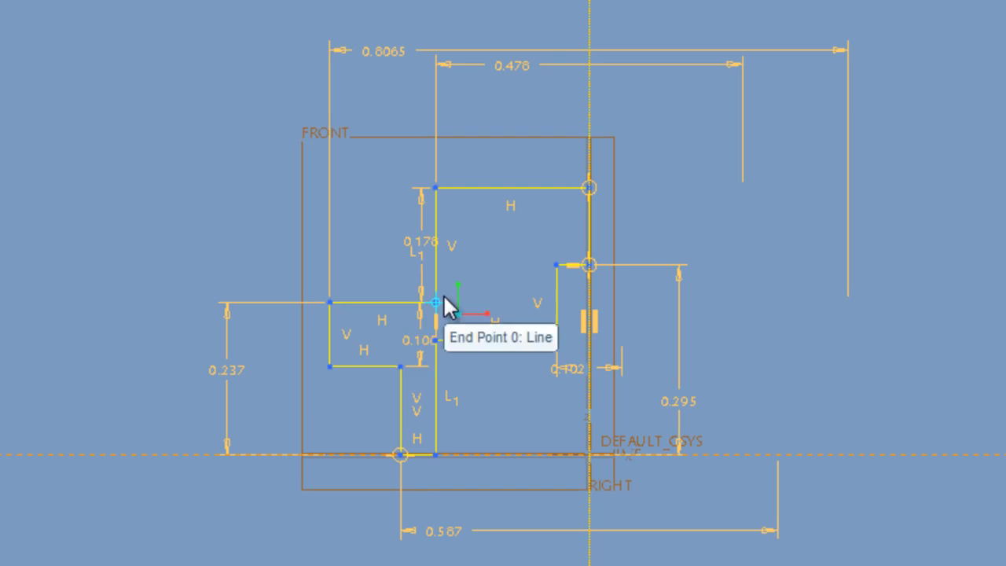
# Step: Set the height of the flange's upper line above the base line to 0.3226
pyautogui.click(419, 291)
pyautogui.doubleClick(231, 369)
pyautogui.write('0')
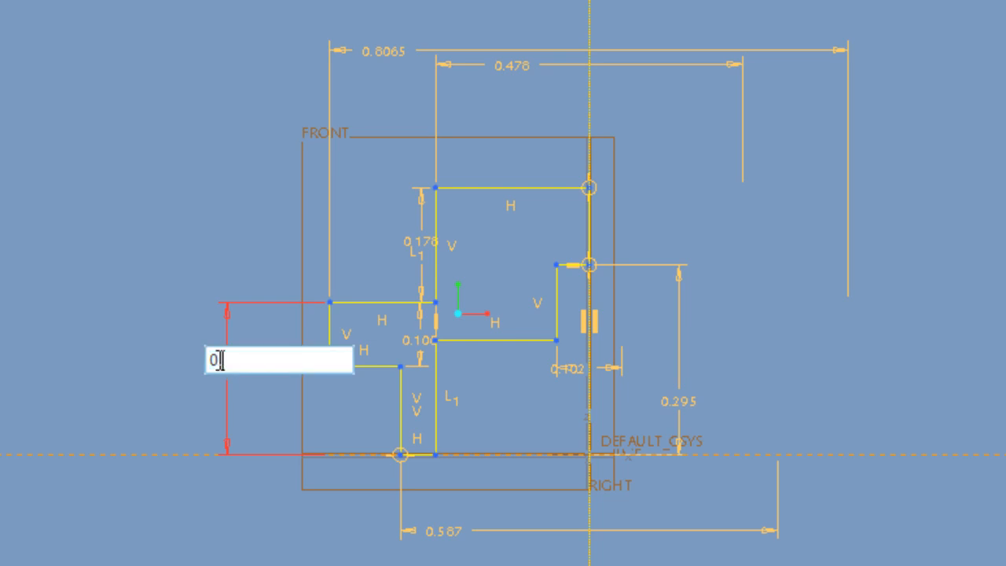
pyautogui.write('.3226')
pyautogui.press('Return')
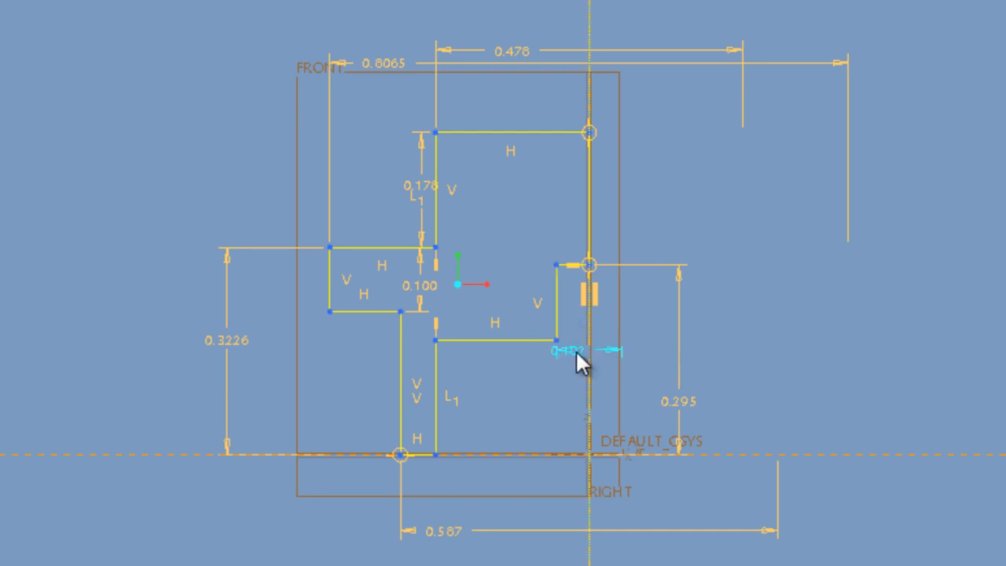
# Step: Set the height of the inner bore's upper edge above the base to 0.388 and the bore's diameter to 0.258
pyautogui.doubleClick(675, 399)
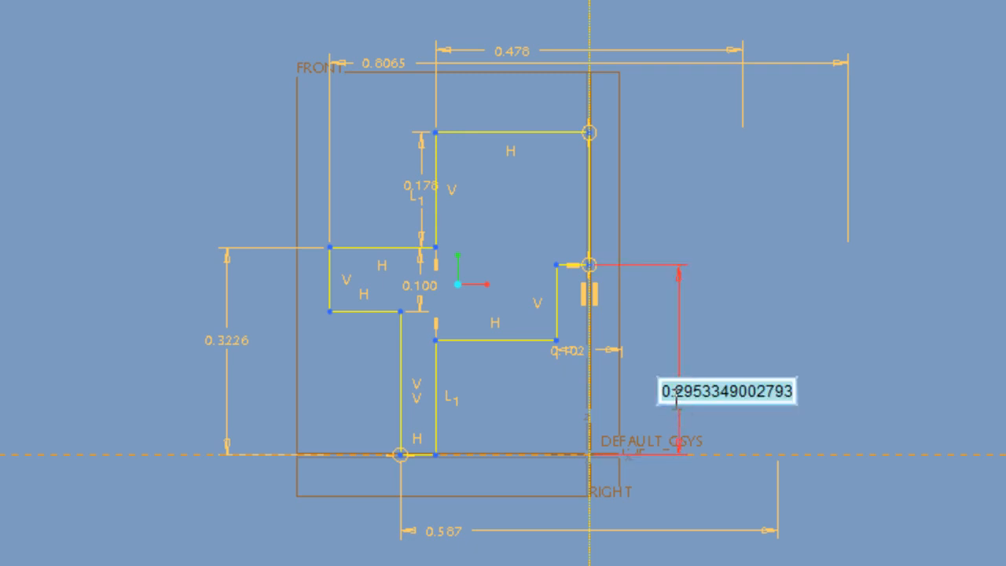
pyautogui.write('0.388')
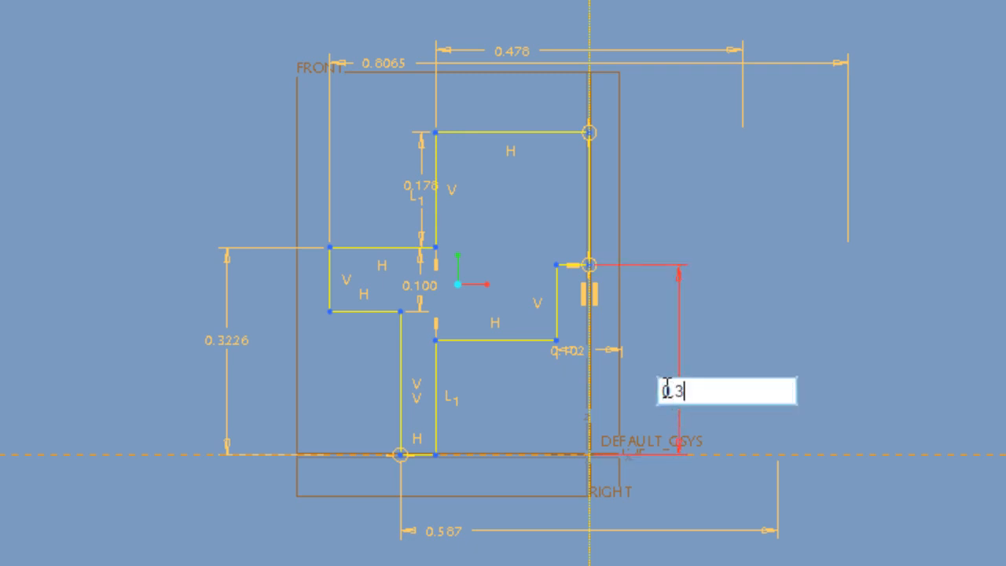
pyautogui.doubleClick(571, 352)
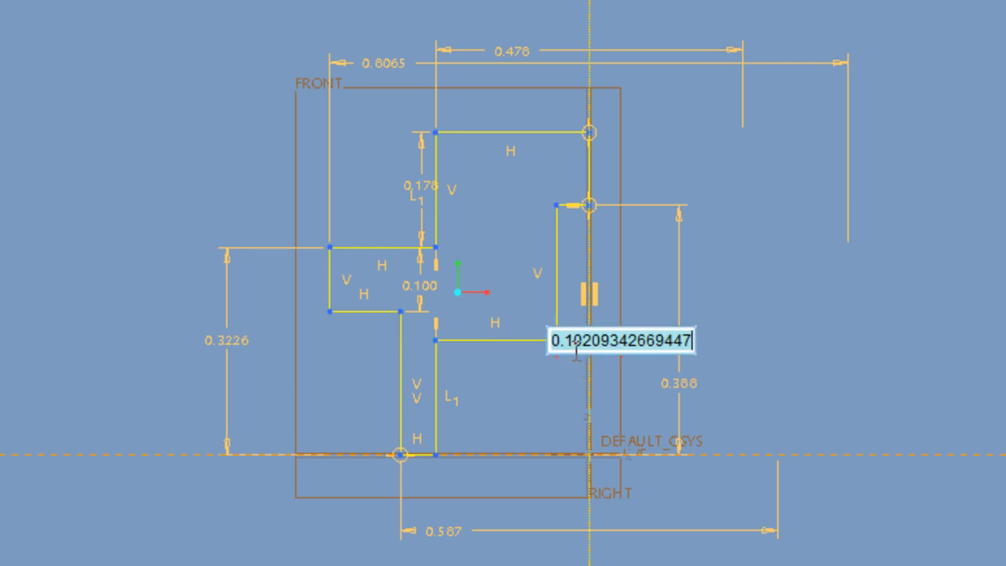
pyautogui.write('0.')
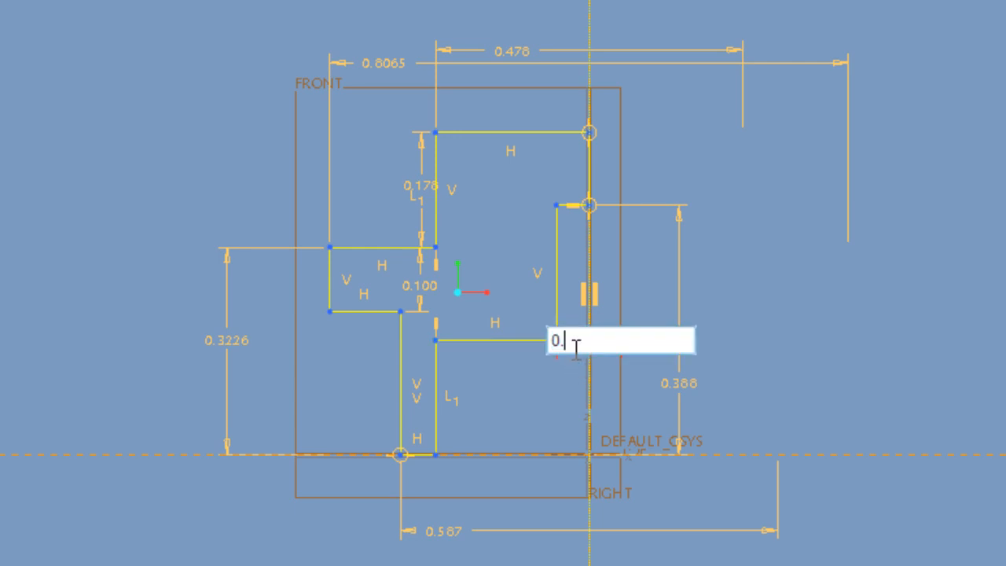
pyautogui.write('258')
pyautogui.press('Return')
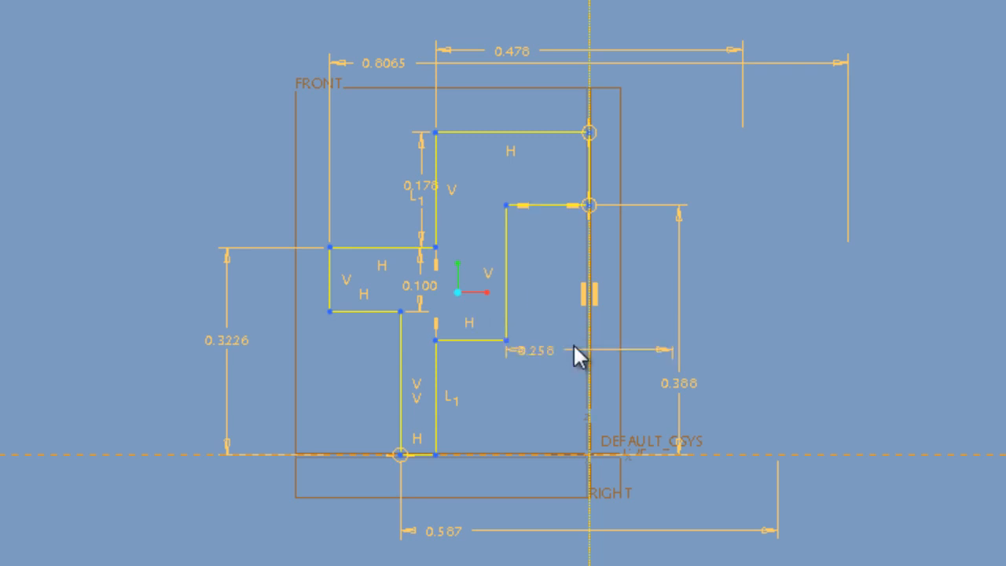
pyautogui.click(571, 351)
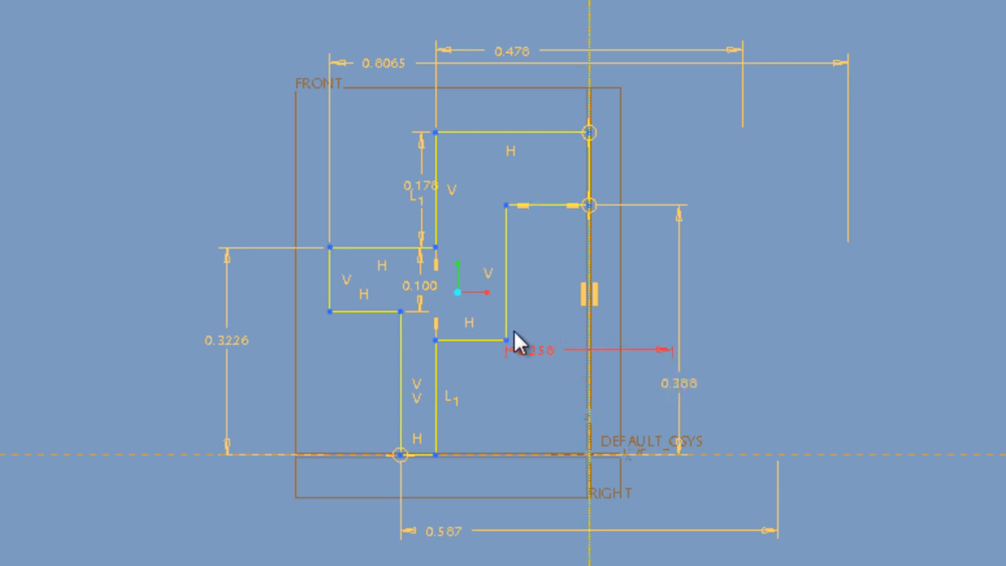
# Step: Set the outer diameter of the body below the flange to 0.74 and finish the sketch
pyautogui.doubleClick(442, 531)
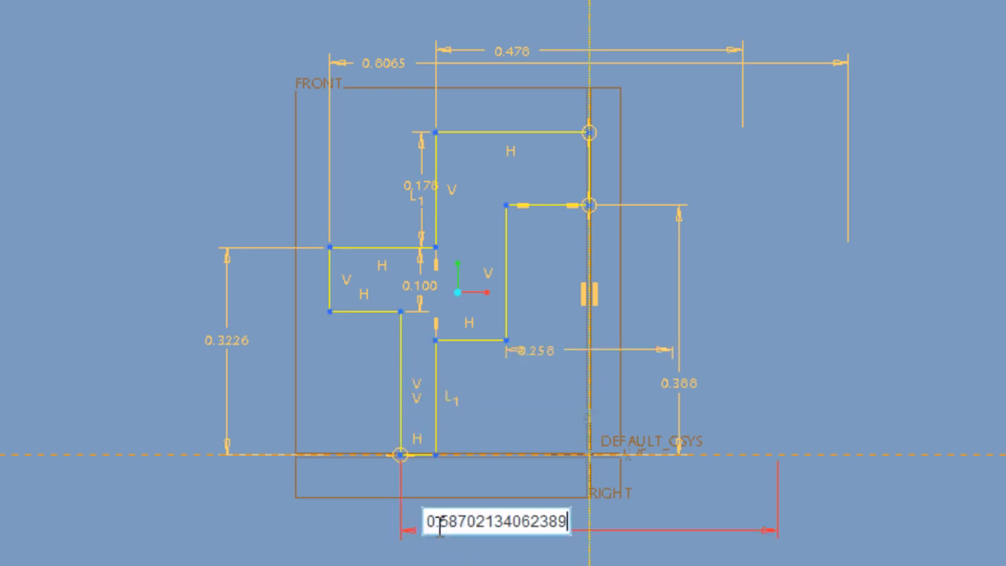
pyautogui.write('0.74')
pyautogui.press('BackSpace')
pyautogui.press('BackSpace')
pyautogui.press('BackSpace')
pyautogui.press('BackSpace')
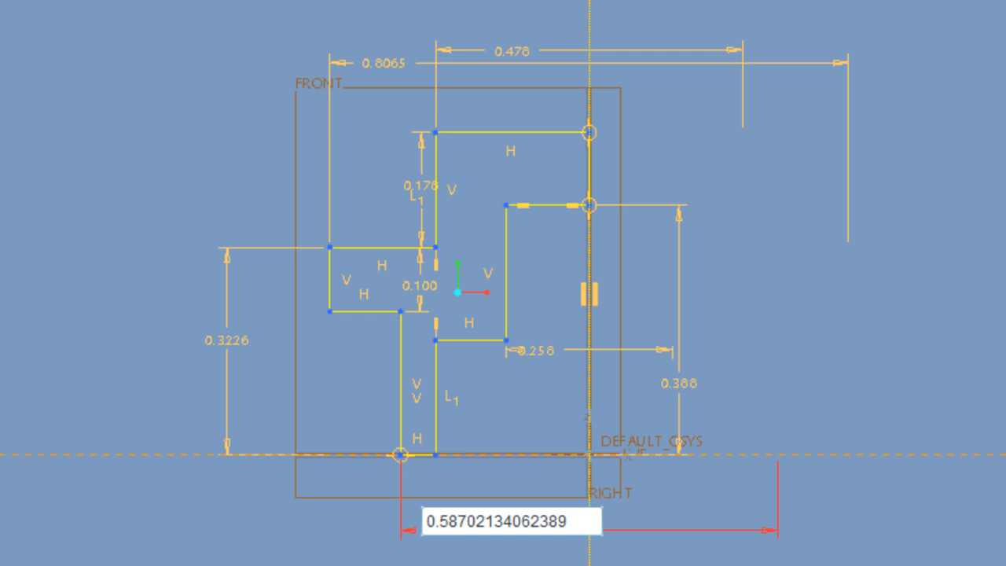
pyautogui.doubleClick(505, 522)
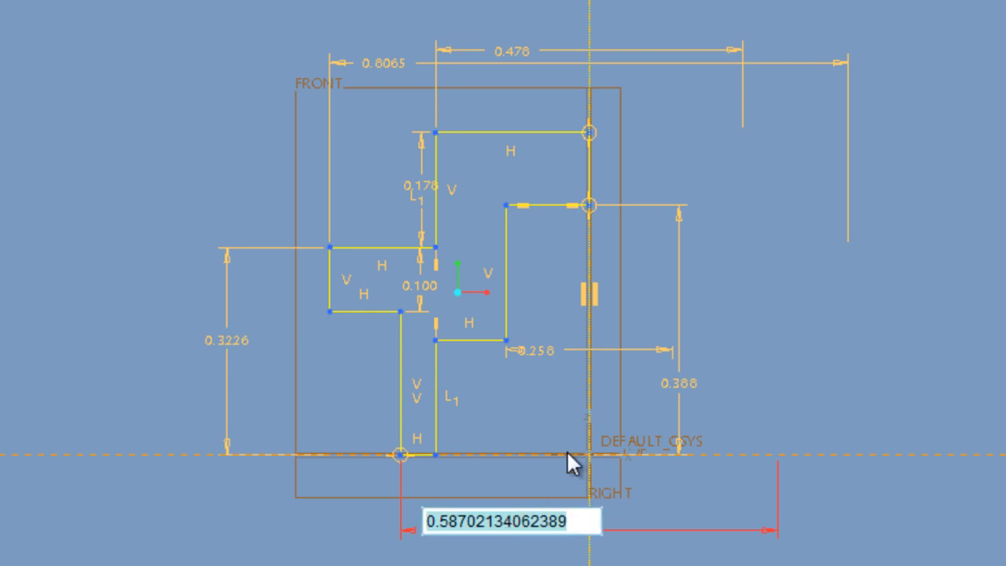
pyautogui.write('0.74')
pyautogui.press('Return')
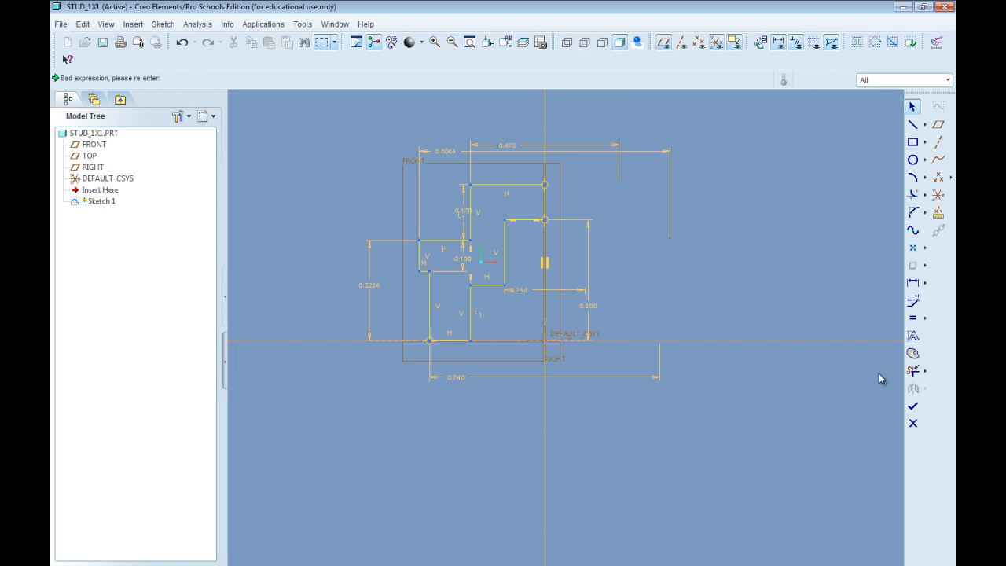
pyautogui.click(913, 407)
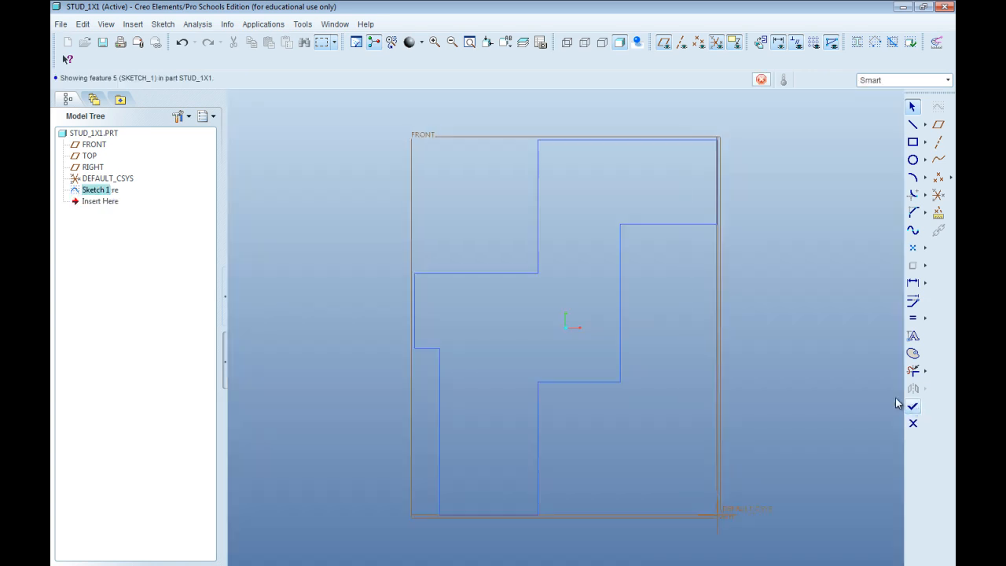
# Step: Start a 360° solid Revolve of the sketch, using the profile's short vertical line on the centerline as the axis
pyautogui.scroll(3, 661, 226)
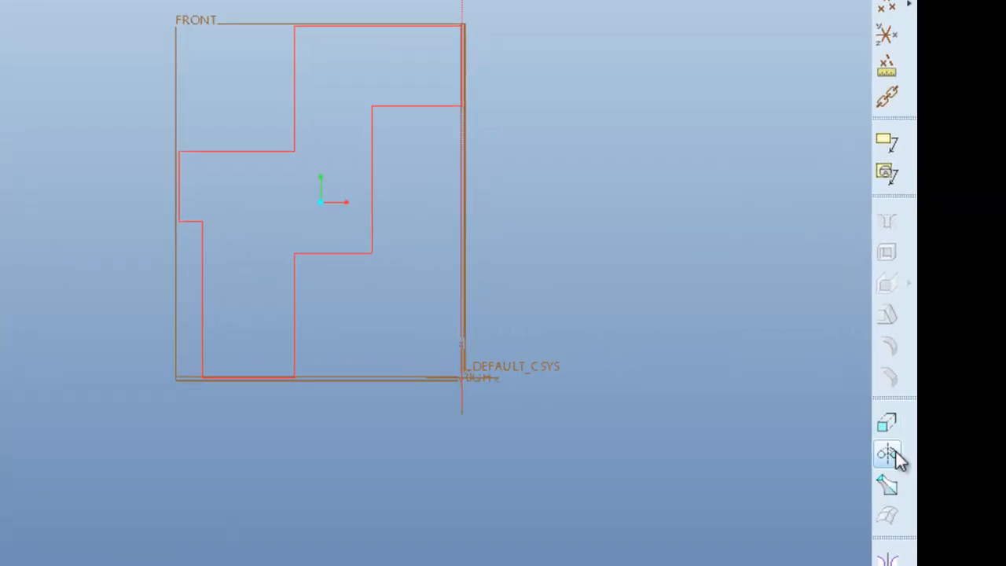
pyautogui.click(889, 454)
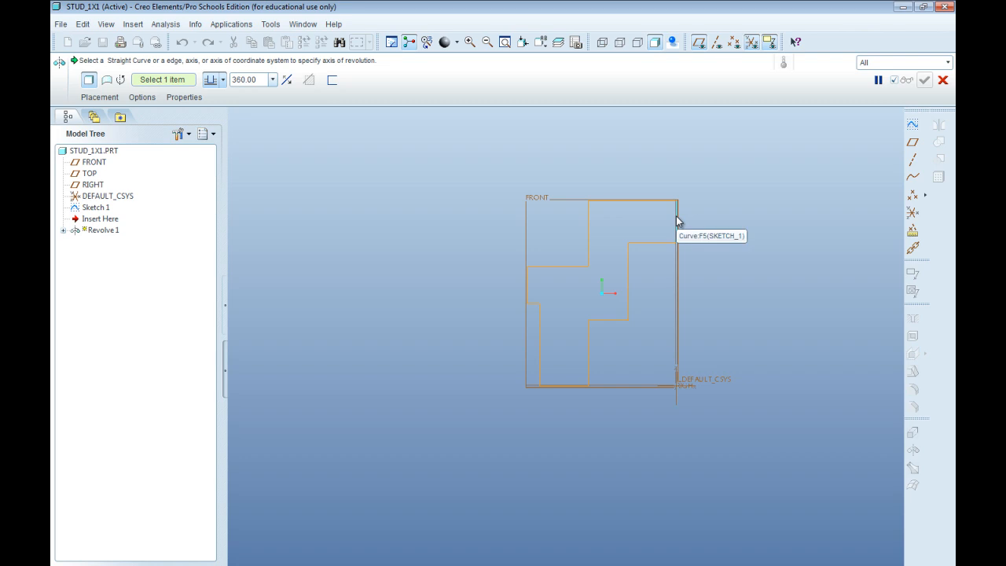
pyautogui.click(677, 220)
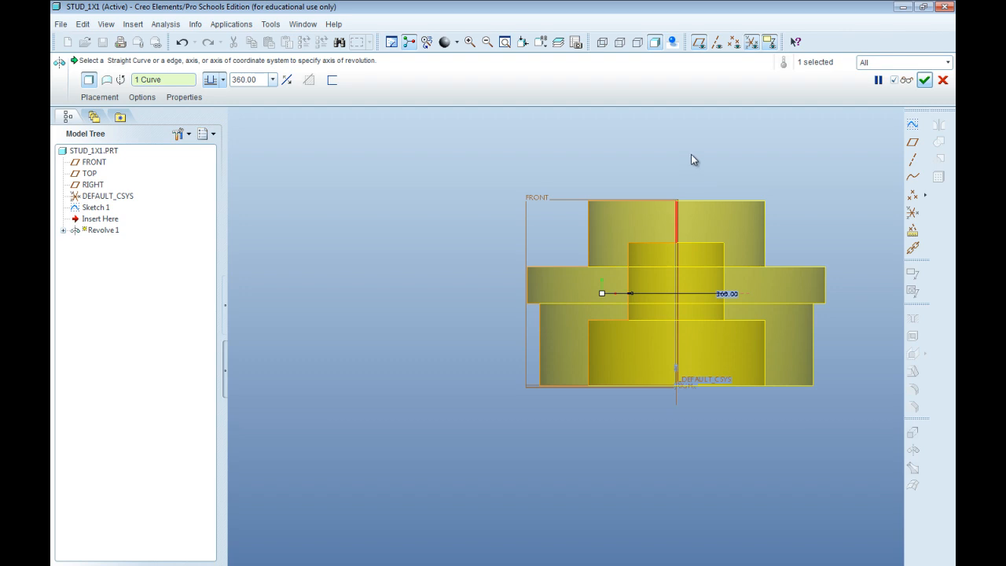
# Step: Try other straight sketch lines as the revolve axis, then reselect the short vertical line on the centerline
pyautogui.moveTo(696, 162); pyautogui.dragTo(624, 209, button='middle')
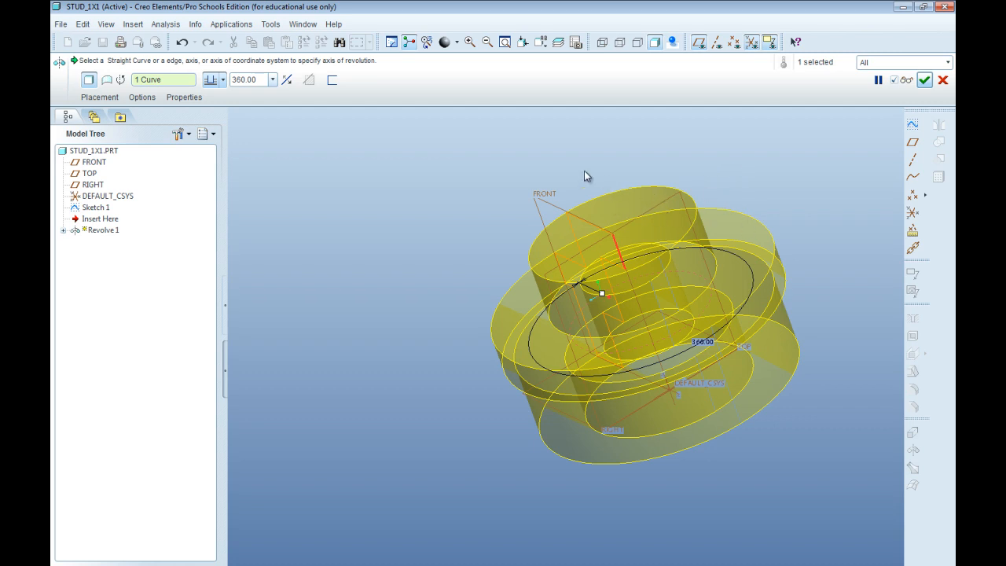
pyautogui.moveTo(607, 205); pyautogui.dragTo(648, 193, button='middle')
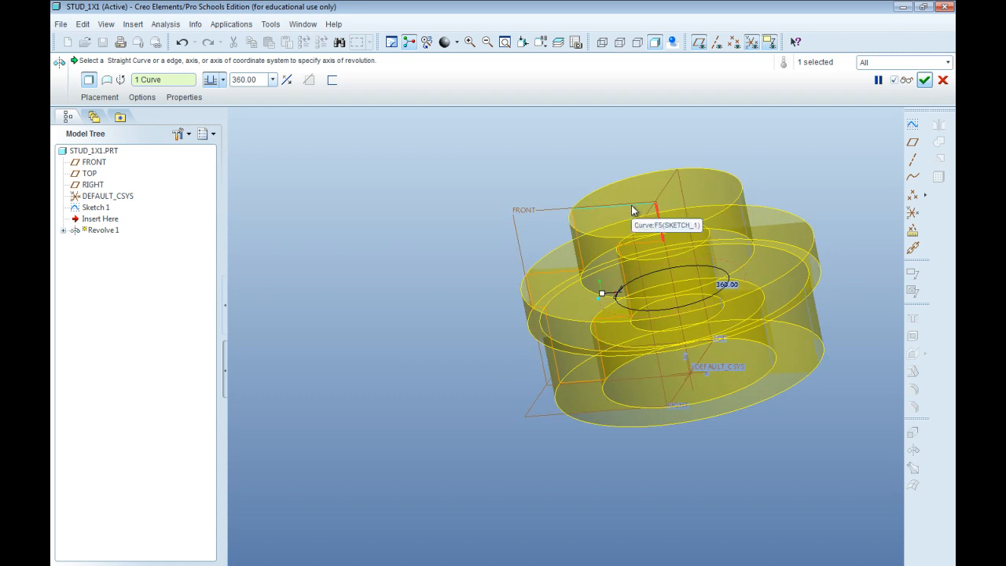
pyautogui.moveTo(633, 210); pyautogui.dragTo(609, 205, button='middle')
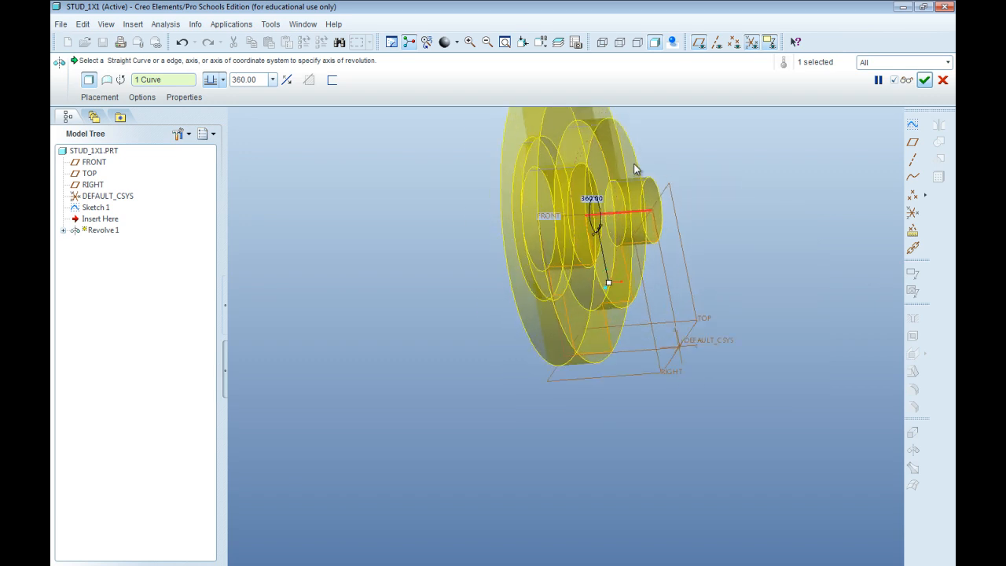
pyautogui.moveTo(668, 166); pyautogui.dragTo(688, 161, button='middle')
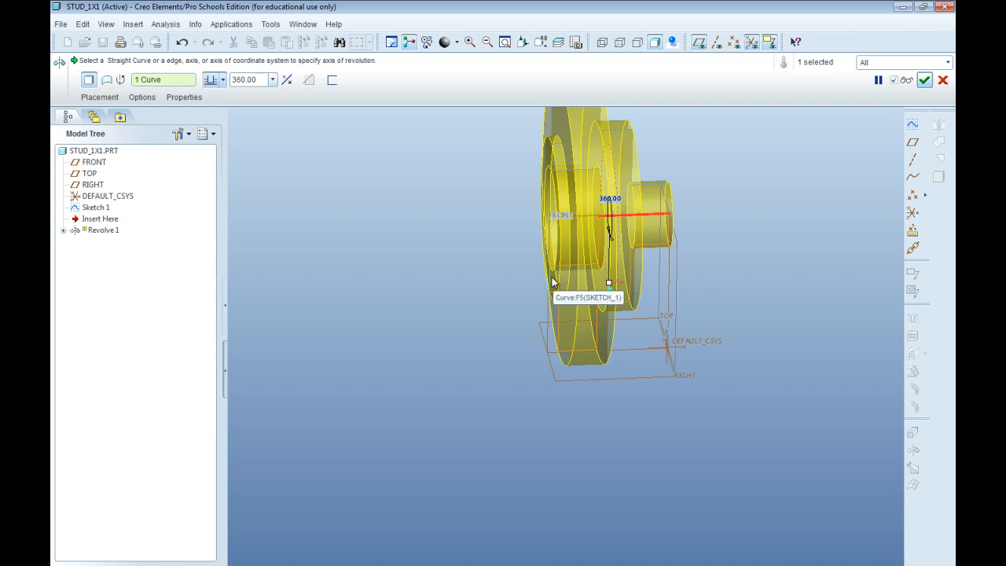
pyautogui.hotkey('ctrl', 'd')
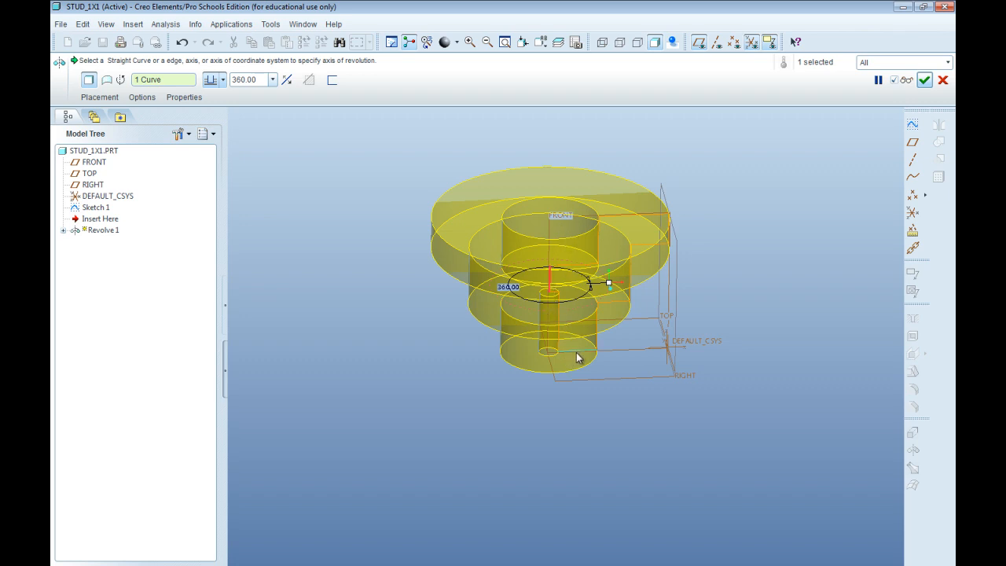
pyautogui.moveTo(578, 358); pyautogui.dragTo(688, 238, button='middle')
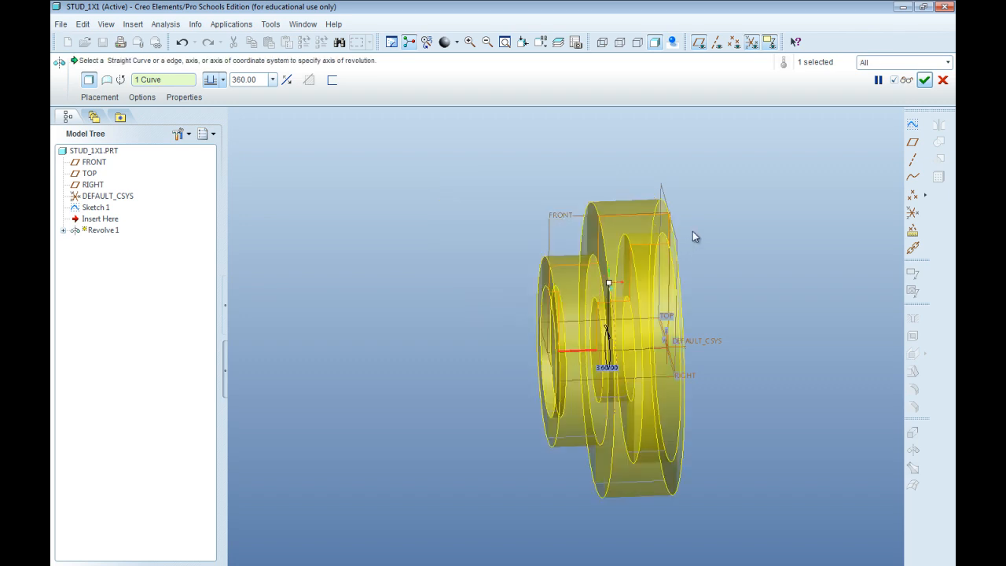
pyautogui.moveTo(607, 276)
pyautogui.mouseDown(button='middle')
pyautogui.moveTo(597, 280)
pyautogui.moveTo(606, 280)
pyautogui.mouseUp(button='middle')
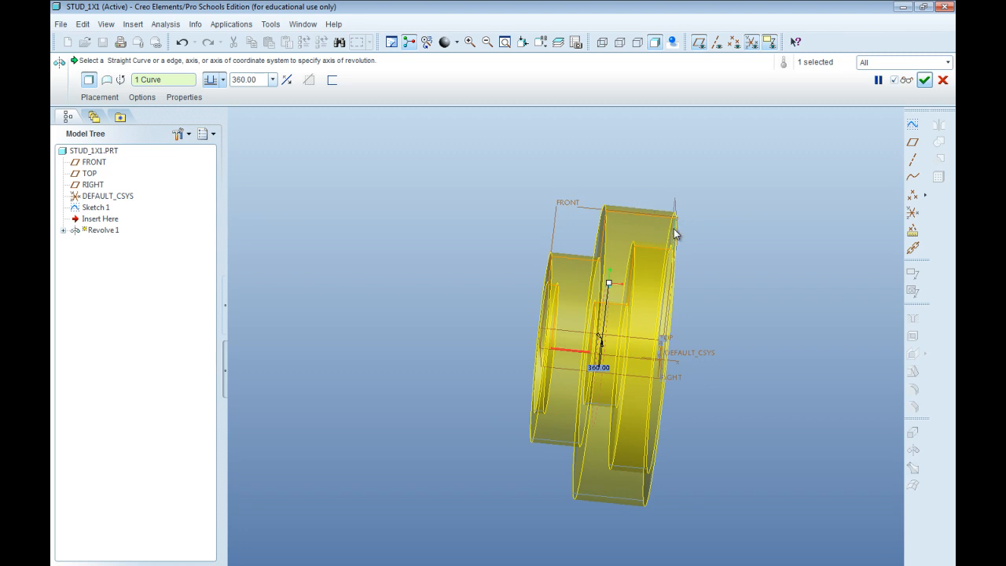
pyautogui.click(675, 234)
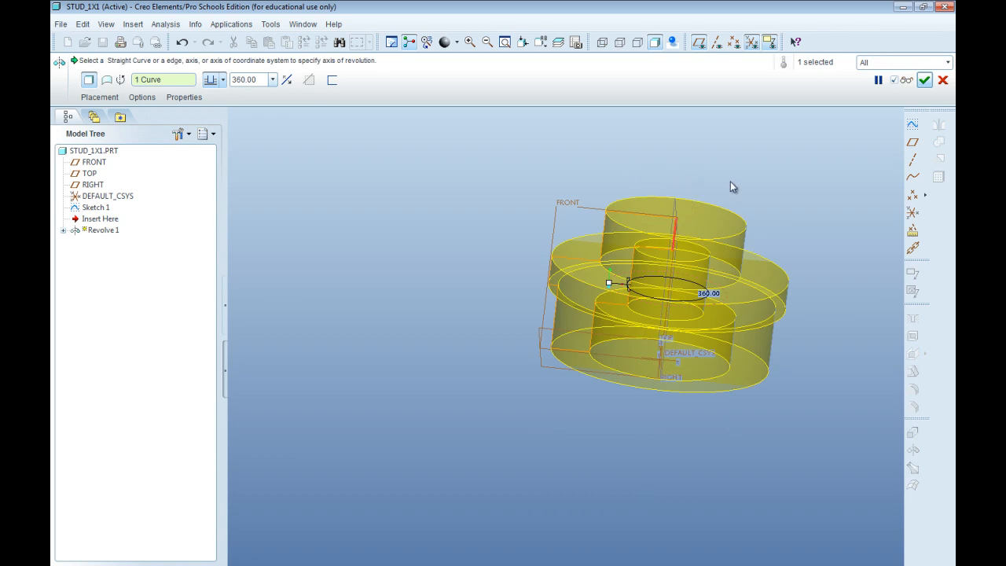
# Step: Try partial revolve angles on the preview, first 180° and then 318°
pyautogui.moveTo(724, 180); pyautogui.dragTo(679, 233, button='middle')
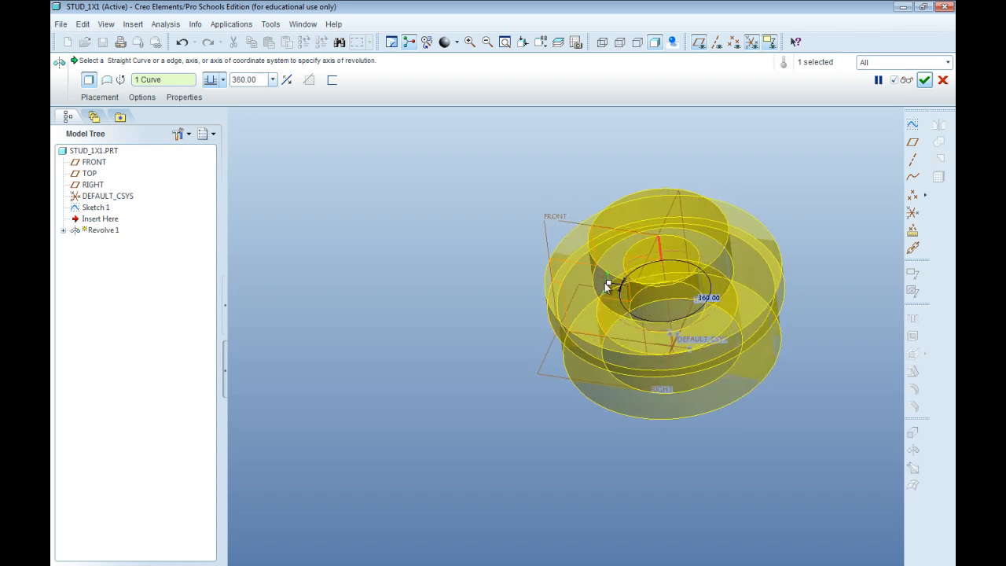
pyautogui.moveTo(609, 288); pyautogui.dragTo(705, 301)
pyautogui.doubleClick(635, 363)
pyautogui.write('180')
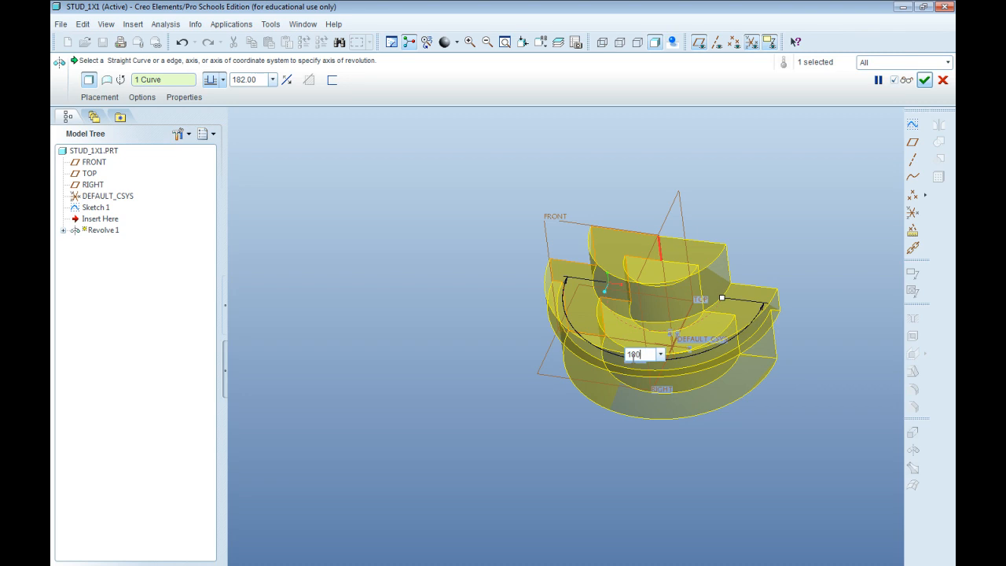
pyautogui.press('Return')
pyautogui.moveTo(706, 438); pyautogui.dragTo(595, 438, button='middle')
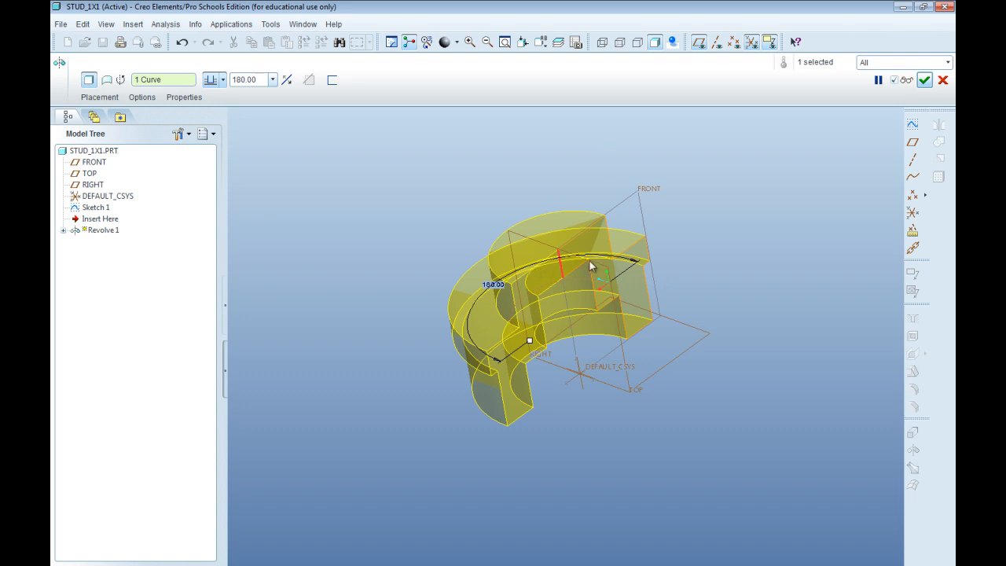
pyautogui.moveTo(530, 345); pyautogui.dragTo(627, 302)
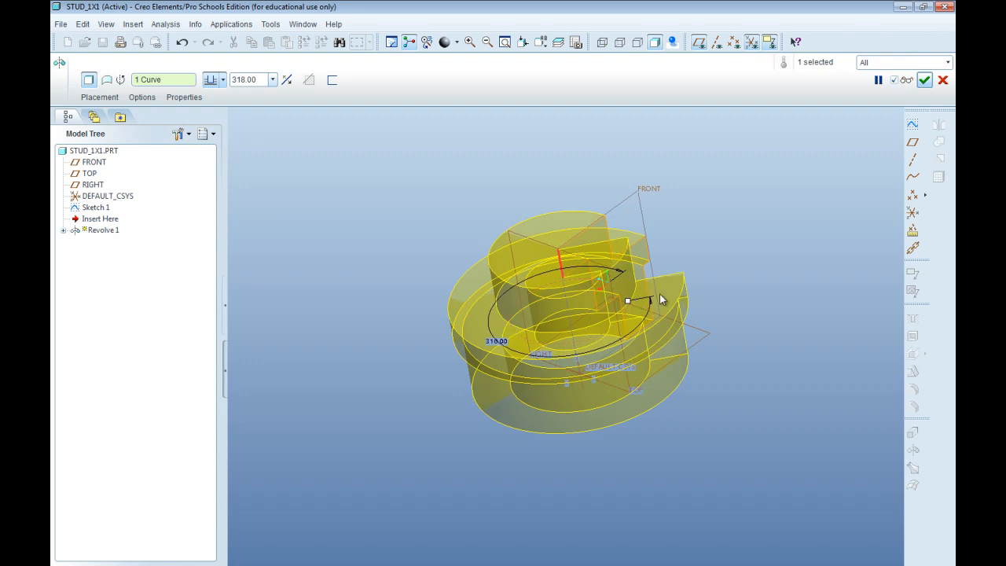
pyautogui.moveTo(739, 364); pyautogui.dragTo(600, 360, button='middle')
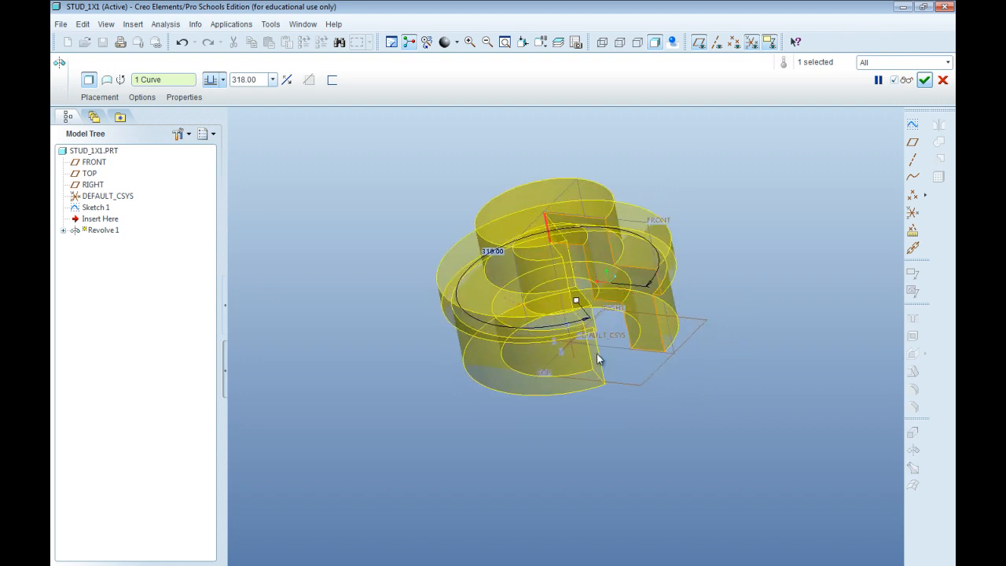
# Step: Set the revolve angle to 360° and complete the Revolve feature
pyautogui.doubleClick(489, 253)
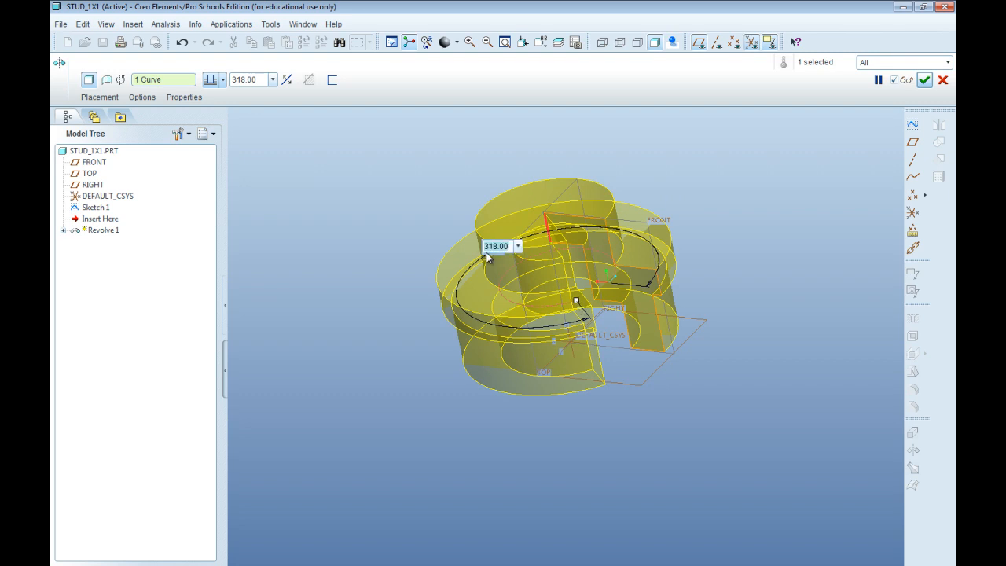
pyautogui.write('360')
pyautogui.press('Return')
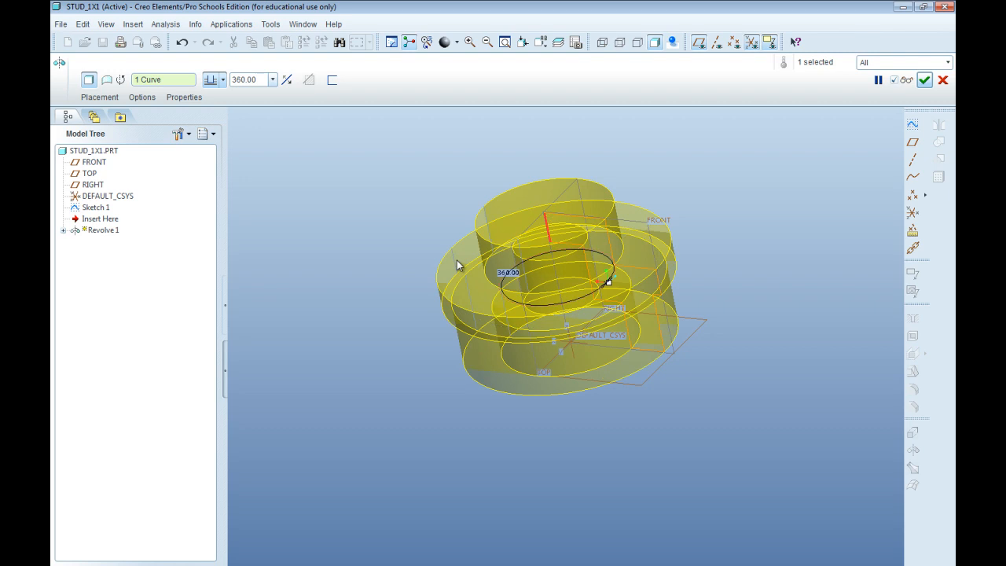
pyautogui.click(925, 81)
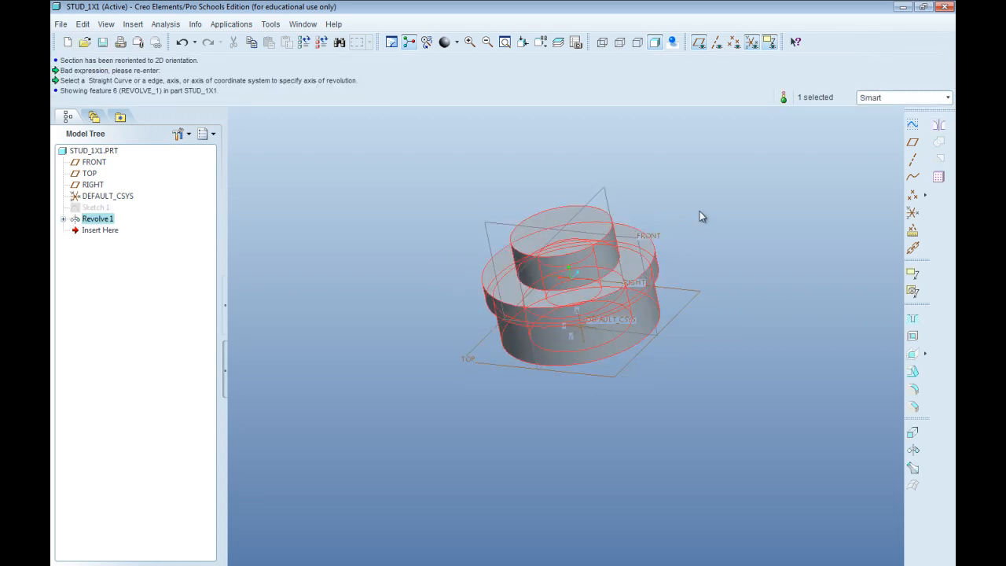
# Step: Save the part as STUD_1X1.PRT in the LEGO Parts folder inside Pro LEGO
pyautogui.moveTo(618, 259); pyautogui.dragTo(564, 306, button='middle')
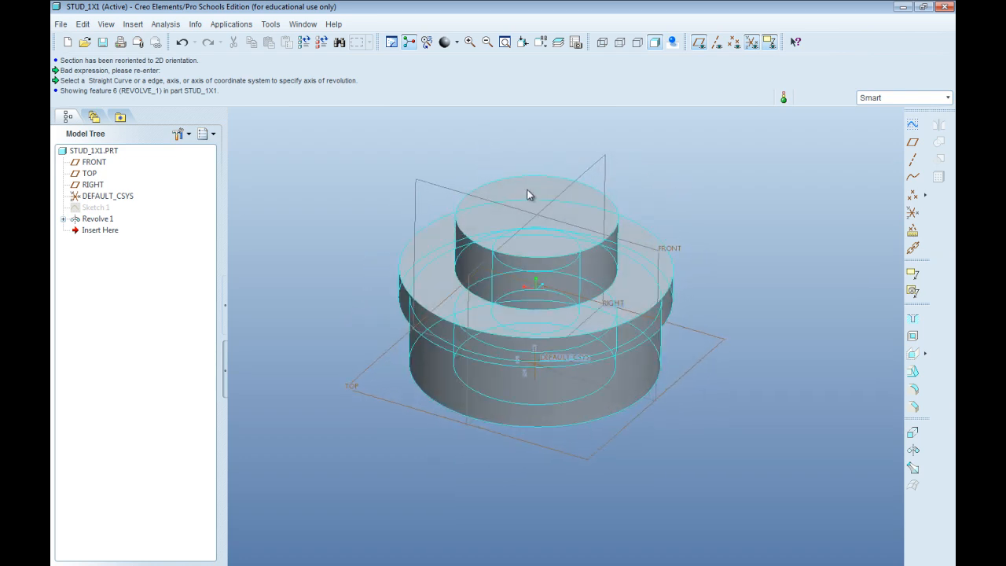
pyautogui.hotkey('ctrl', 's')
pyautogui.doubleClick(425, 231)
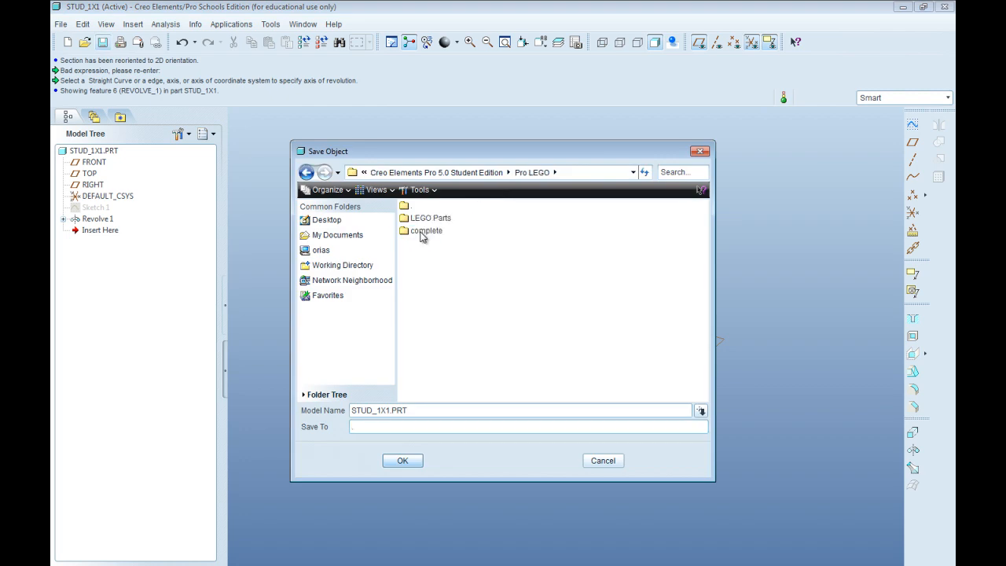
pyautogui.doubleClick(426, 219)
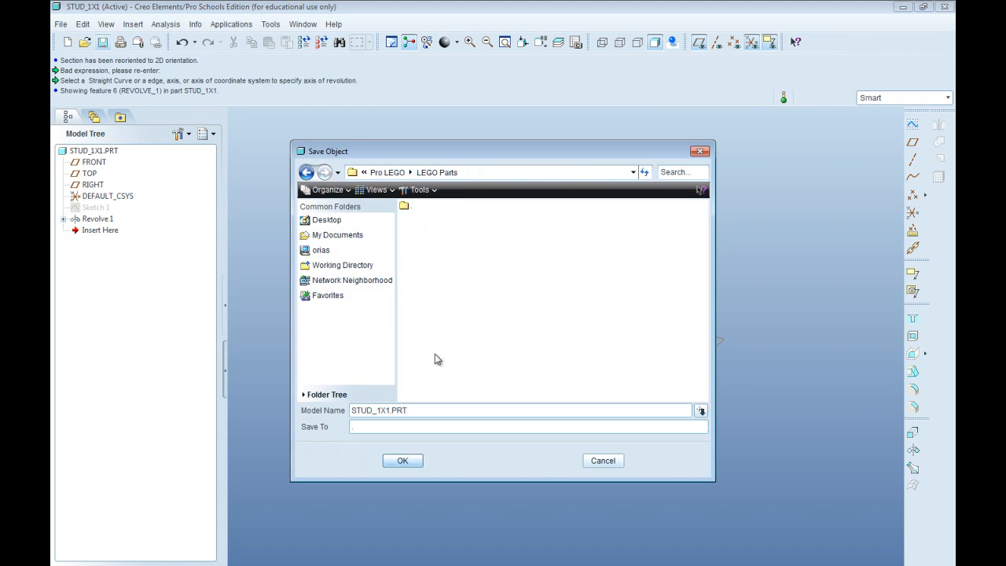
pyautogui.click(401, 460)
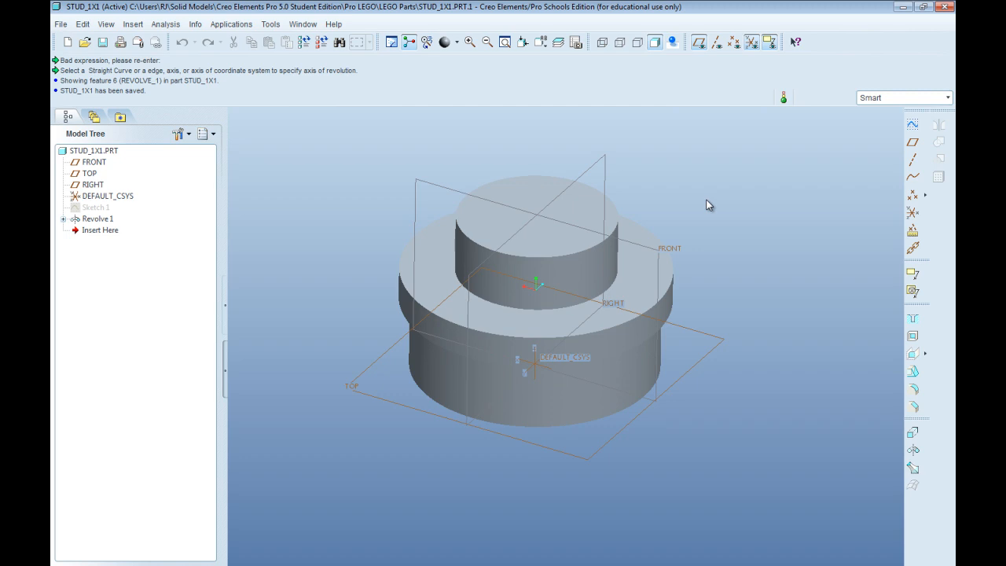
pyautogui.moveTo(694, 193)
pyautogui.mouseDown(button='middle')
pyautogui.moveTo(676, 187)
pyautogui.moveTo(685, 183)
pyautogui.mouseUp(button='middle')
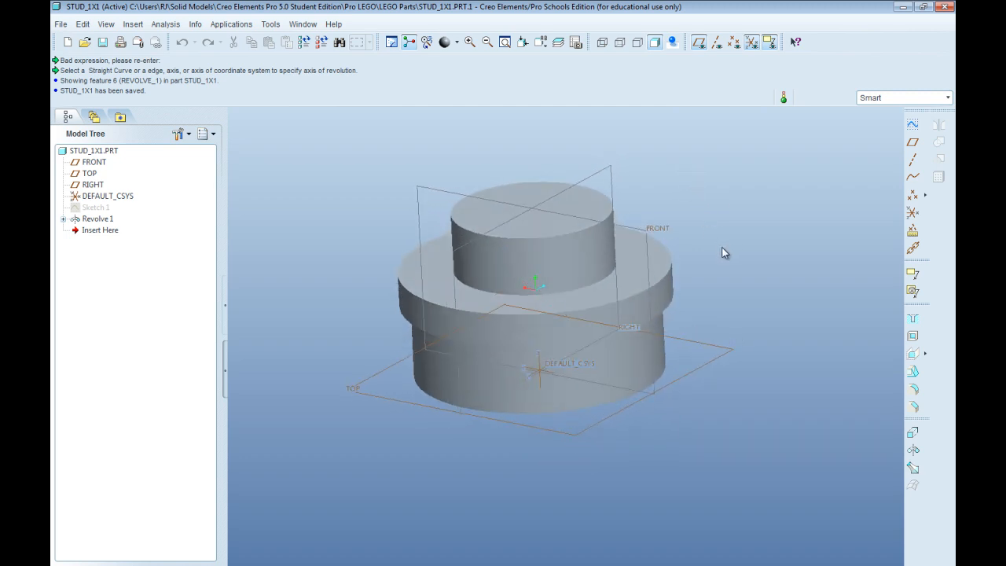